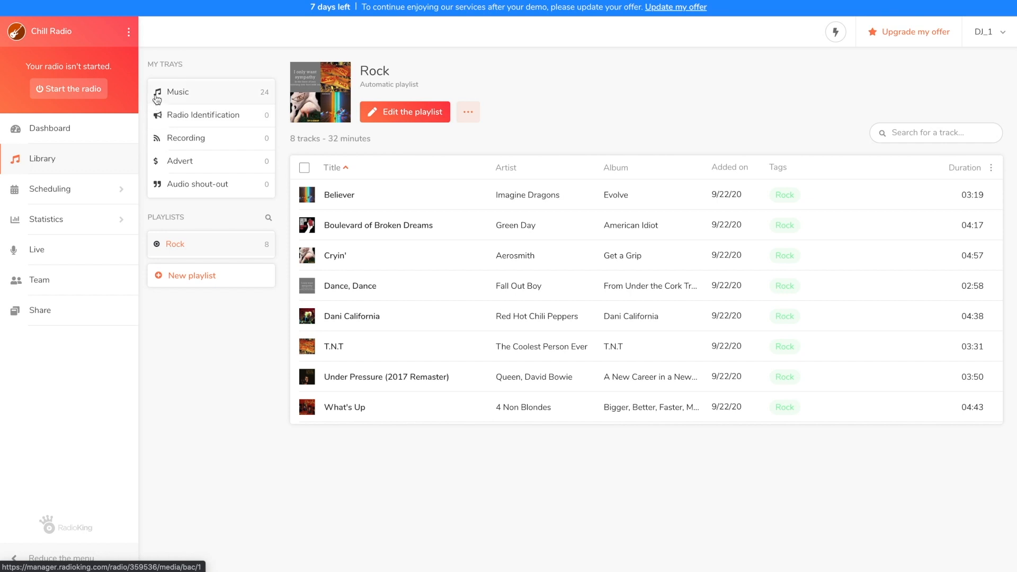
Review the library's Music, Radio Identification and Recording trays and the Good Night and Electro playlists.
click(158, 99)
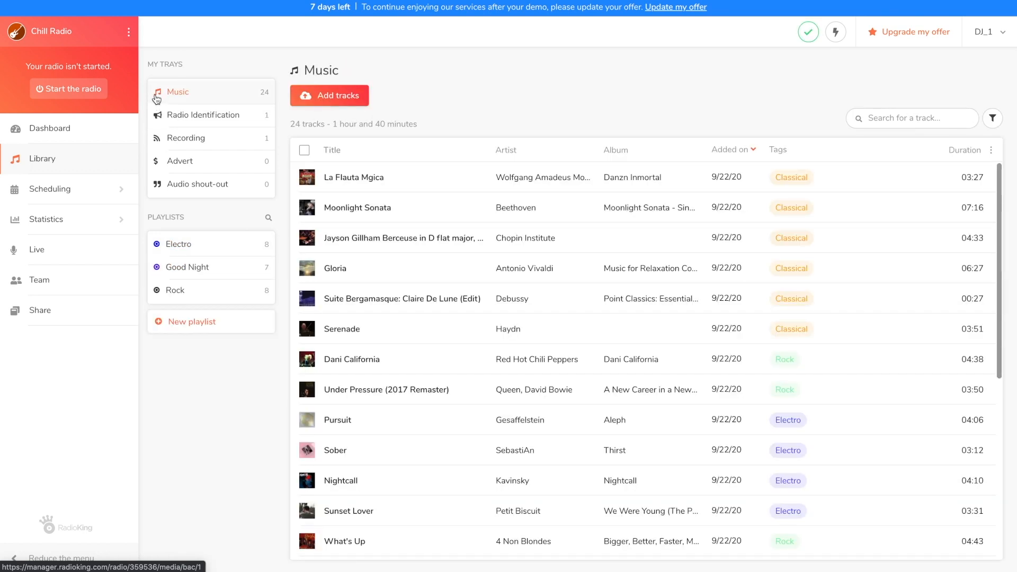
click(158, 122)
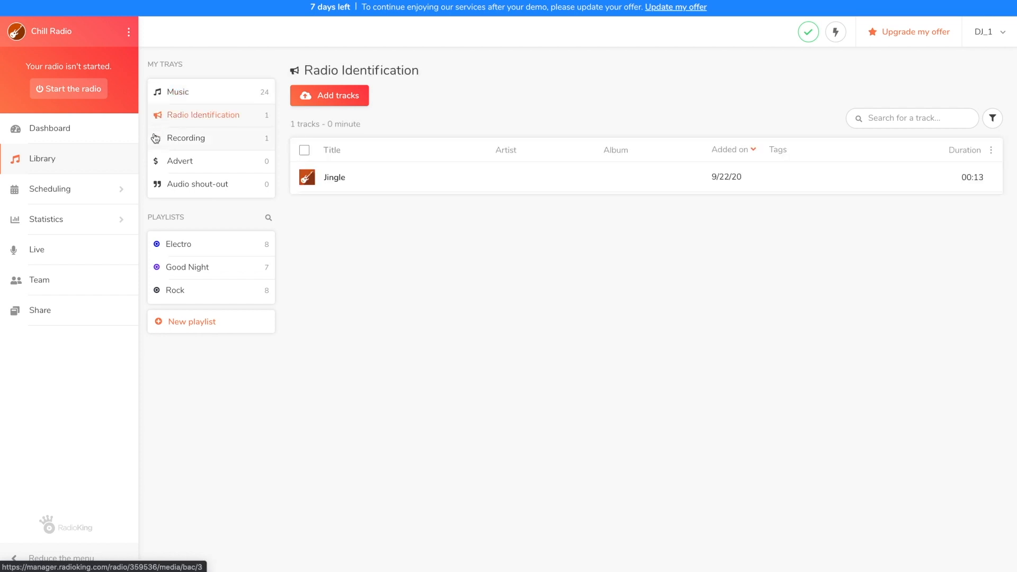
click(157, 144)
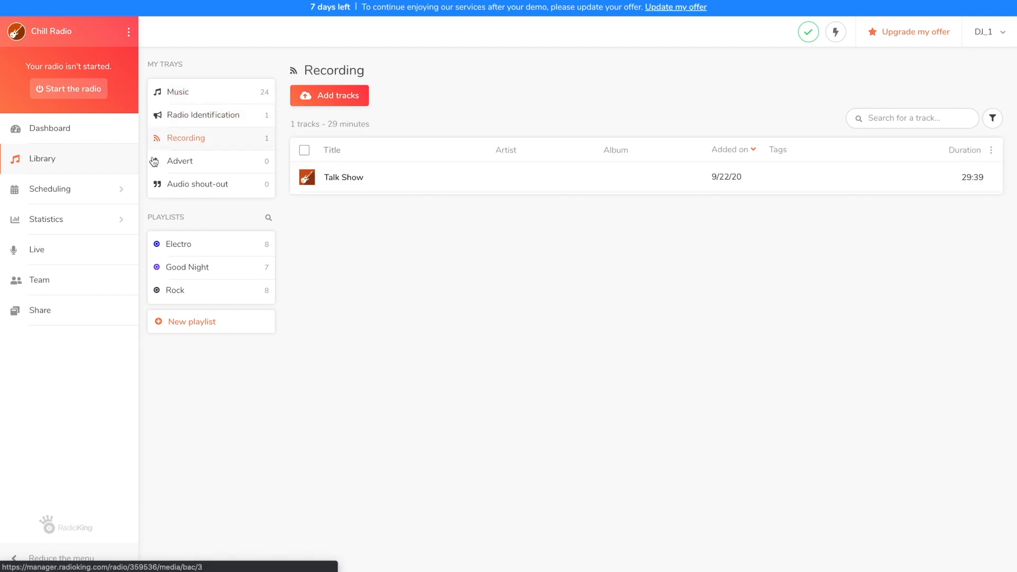
click(158, 273)
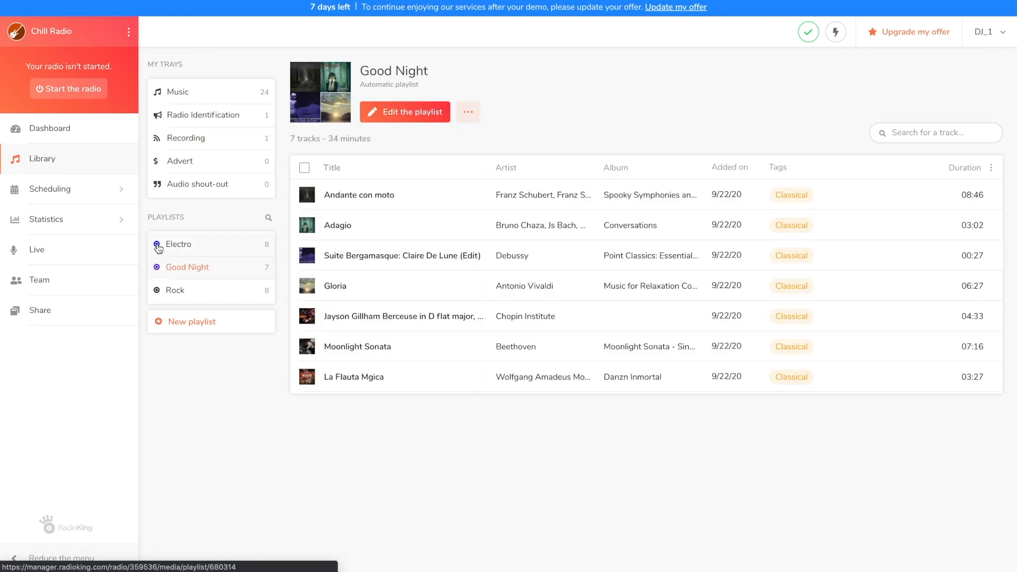
click(159, 248)
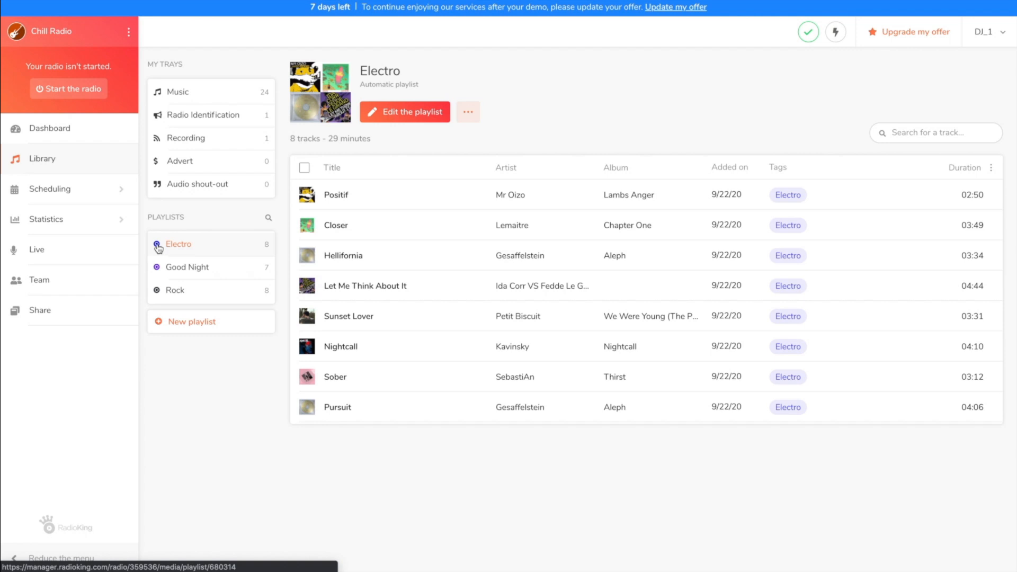
Add a scheduling program titled "Afternoon" with the dark red colour #c0392b.
click(123, 192)
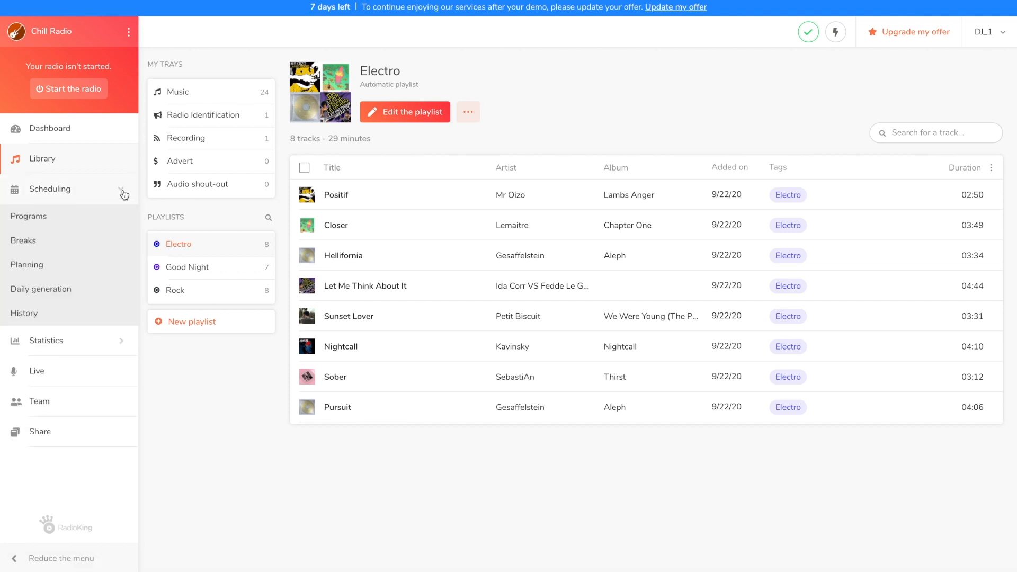
click(47, 221)
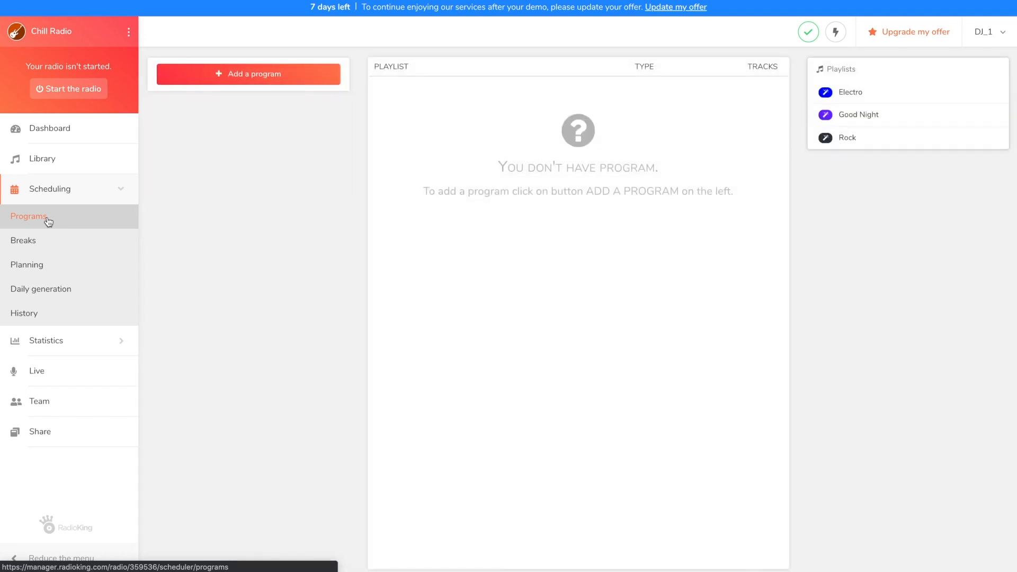
click(220, 76)
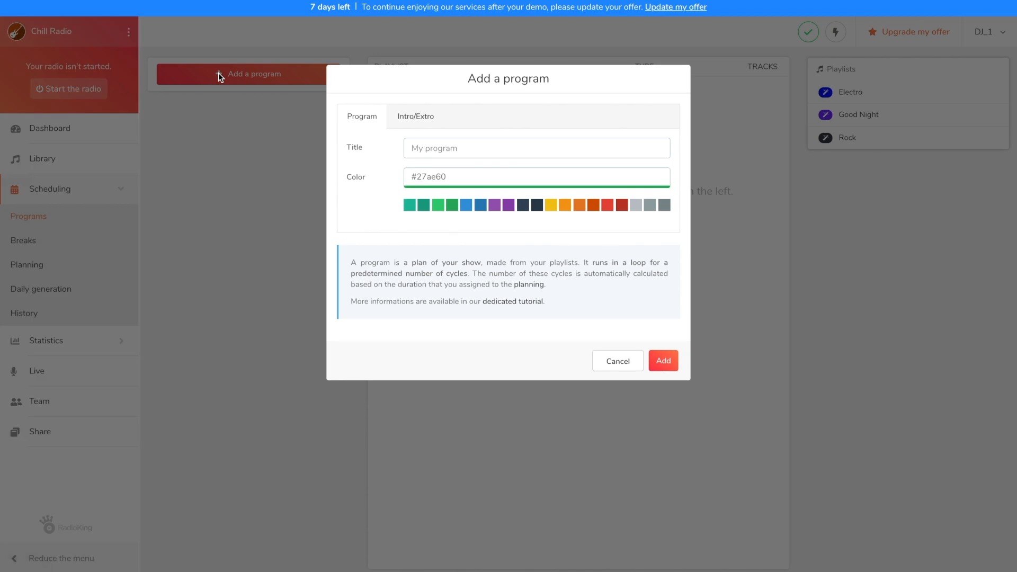
click(405, 148)
text(Af)
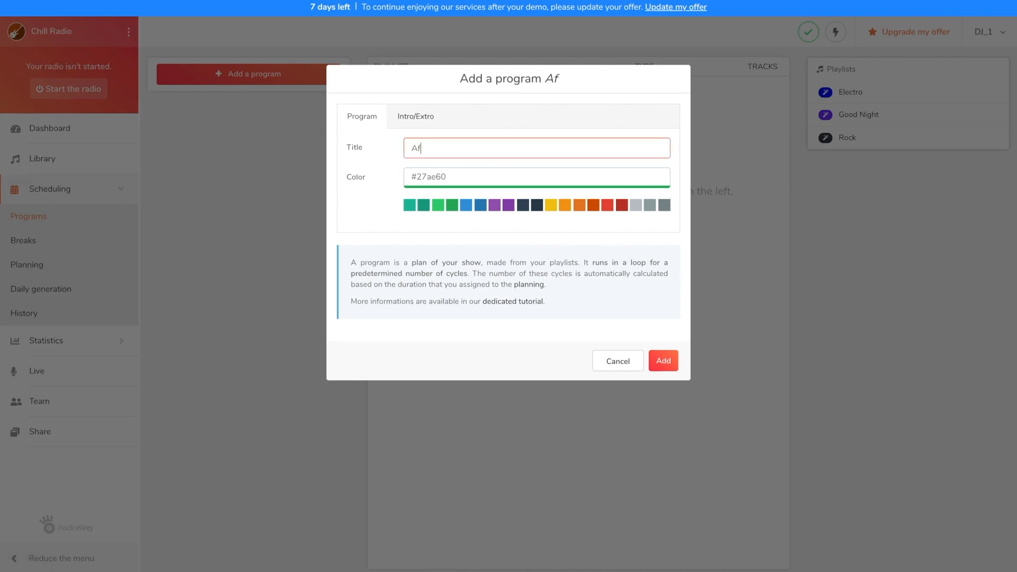
text(ternoon)
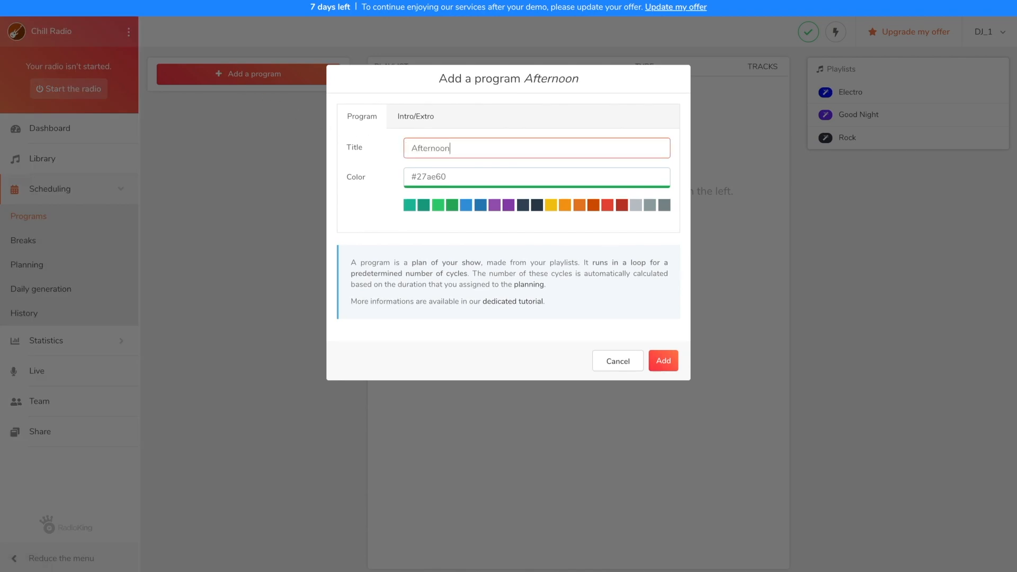
click(622, 206)
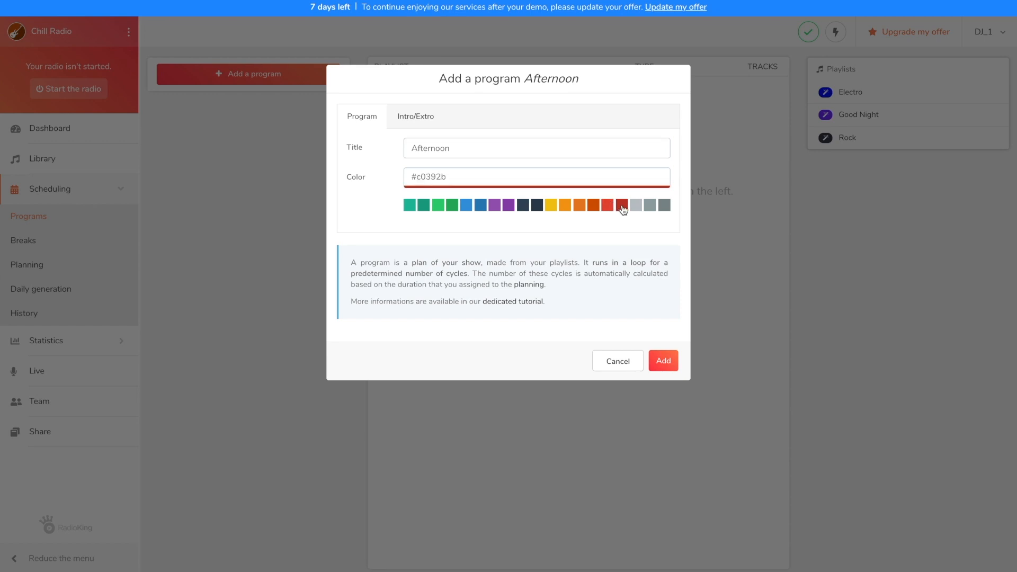
click(665, 365)
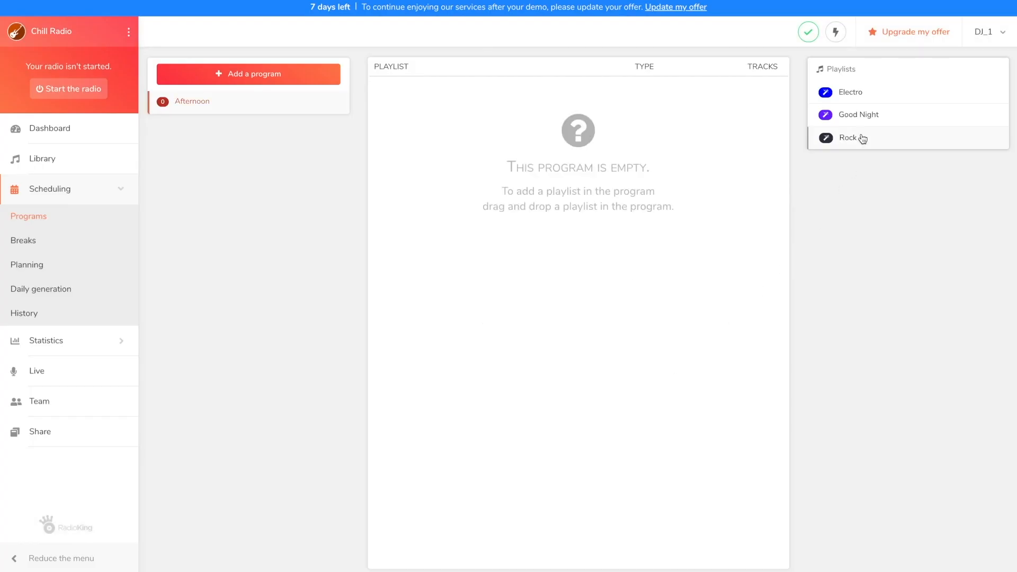
Add the Electro playlist to the Afternoon program as Random with 4 tracks.
click(858, 93)
click(646, 112)
click(643, 126)
click(569, 149)
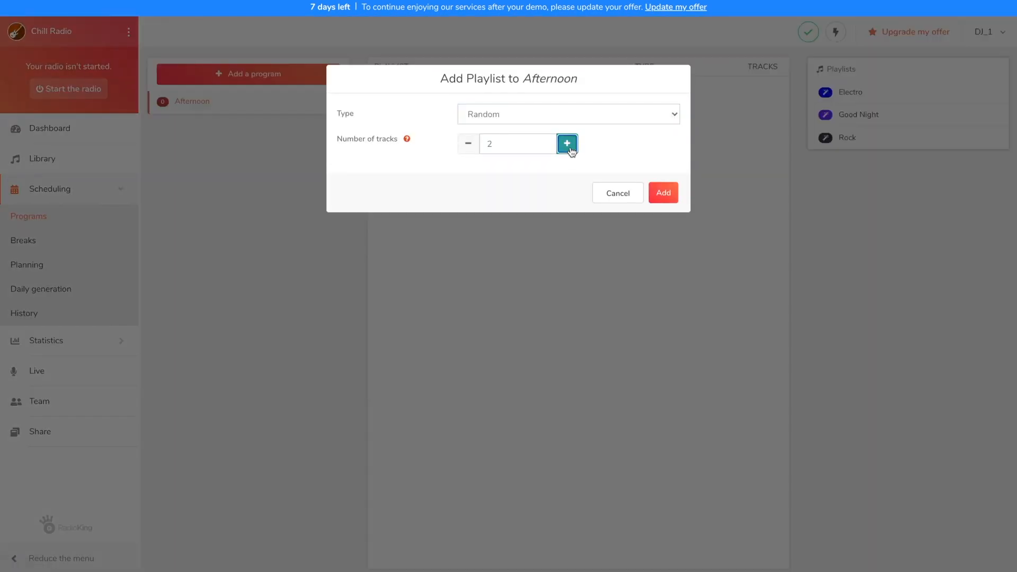
click(663, 193)
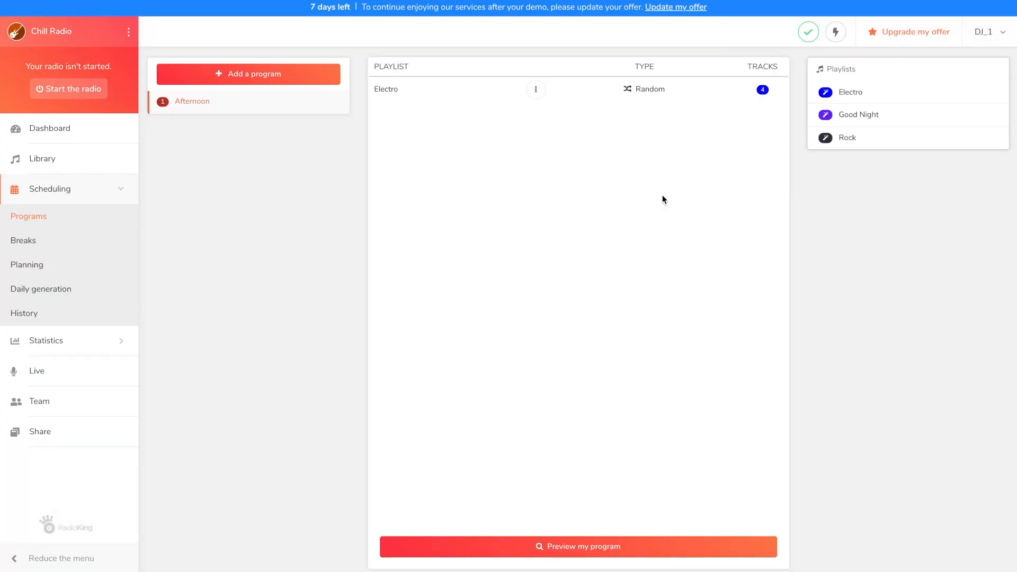
Add the Rock playlist to the Afternoon program as Random with 6 tracks.
click(844, 141)
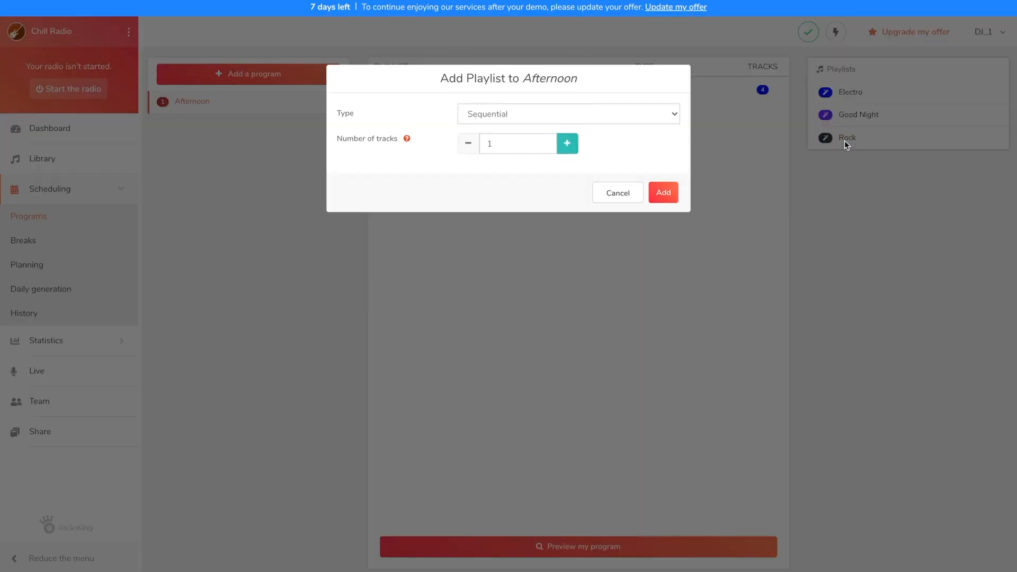
click(668, 115)
click(665, 127)
click(568, 147)
click(568, 148)
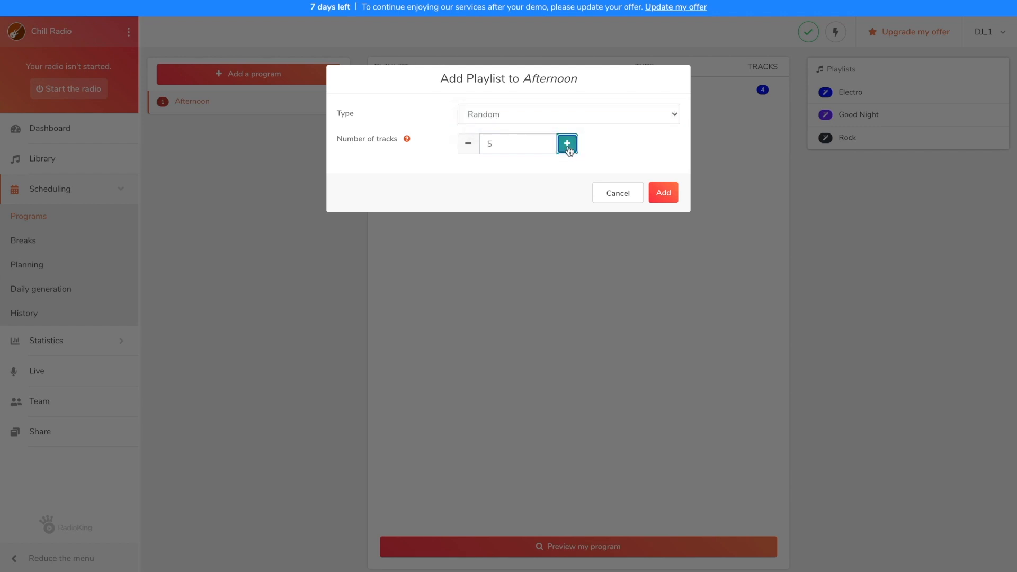
click(665, 193)
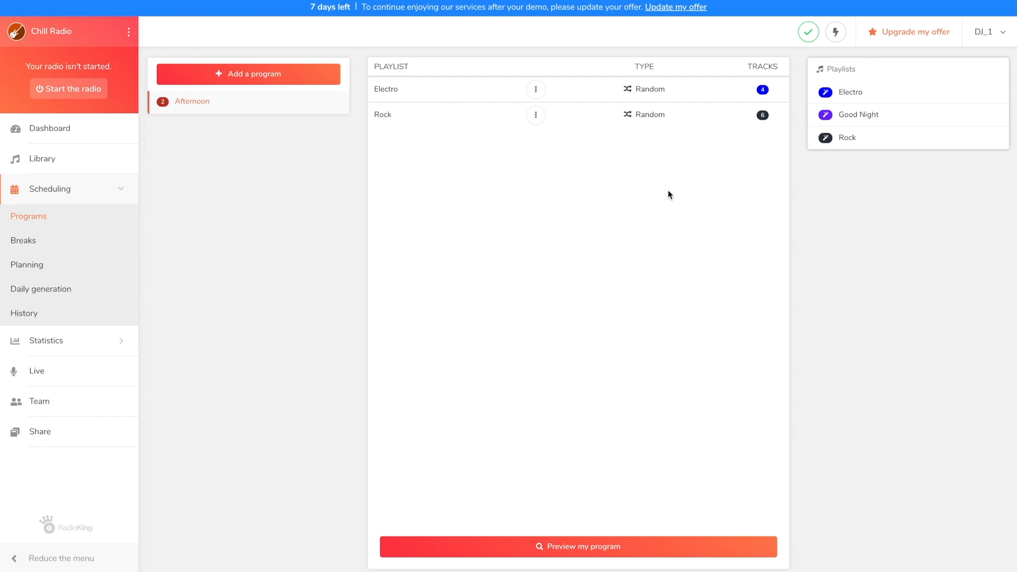
Preview the Afternoon program's full track cycle and close the preview.
click(539, 550)
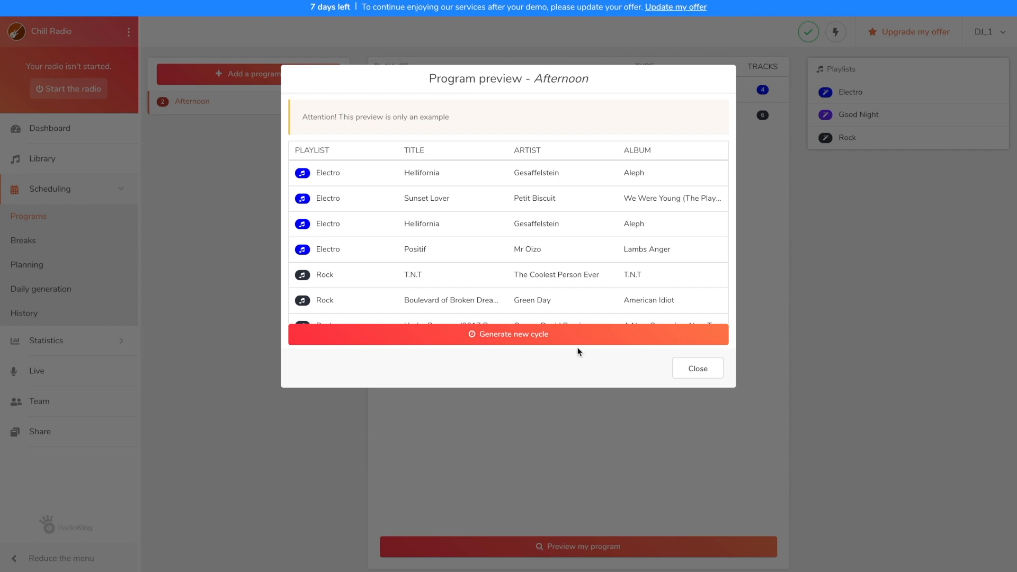
scroll(583, 281, down, 2)
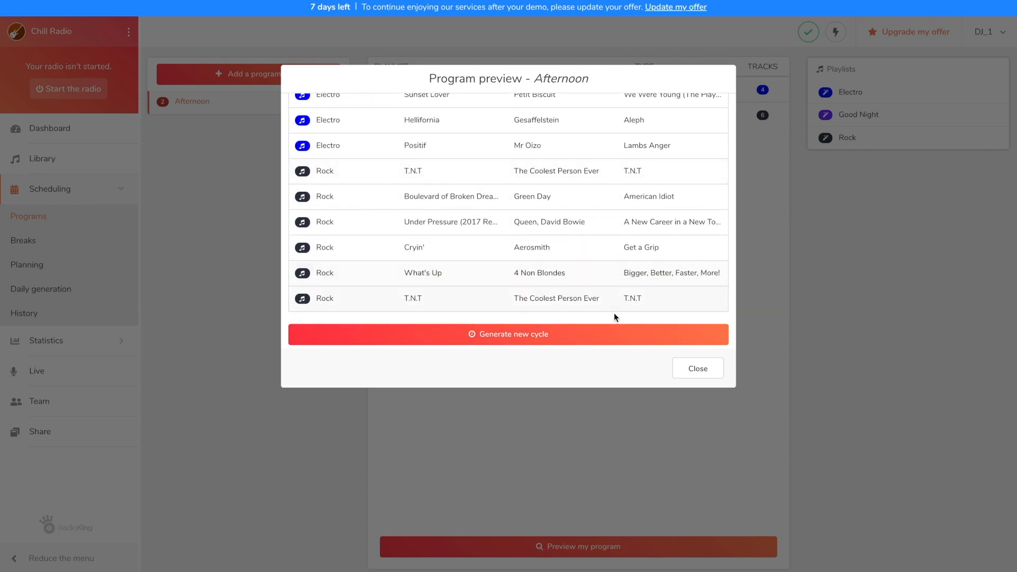
click(676, 370)
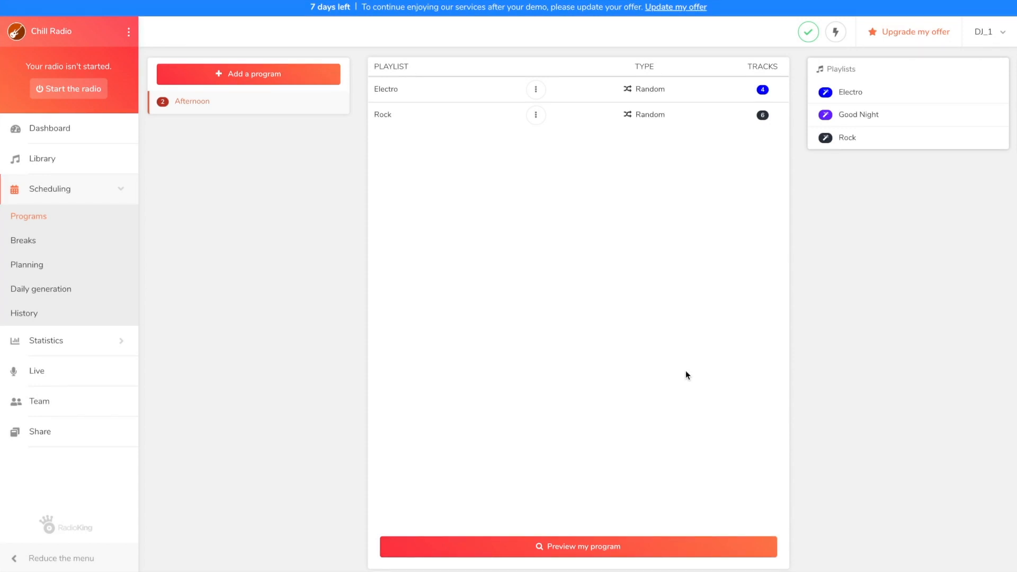
Create a new scheduling break with its break hour set to 19:00.
click(36, 244)
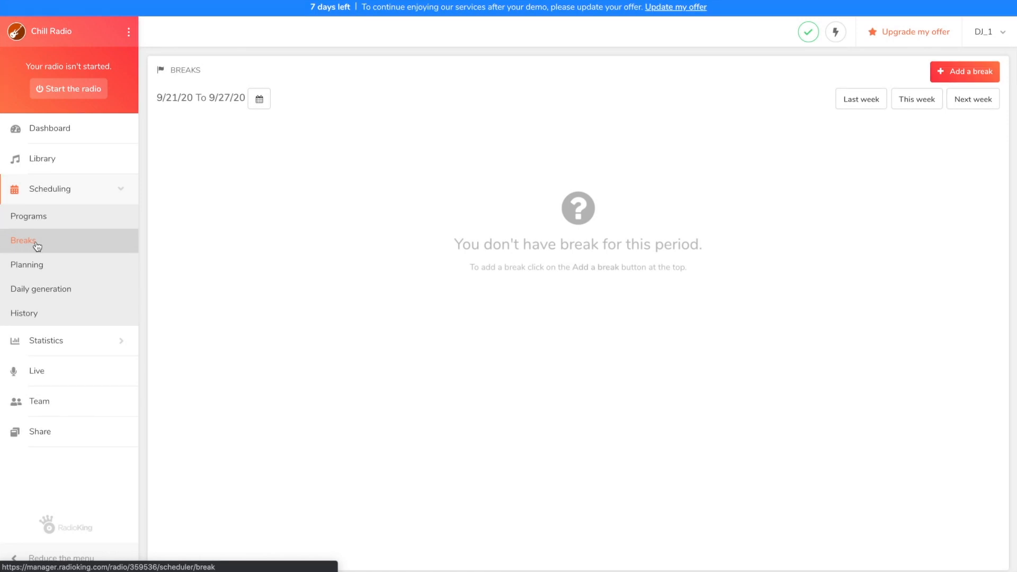
click(942, 73)
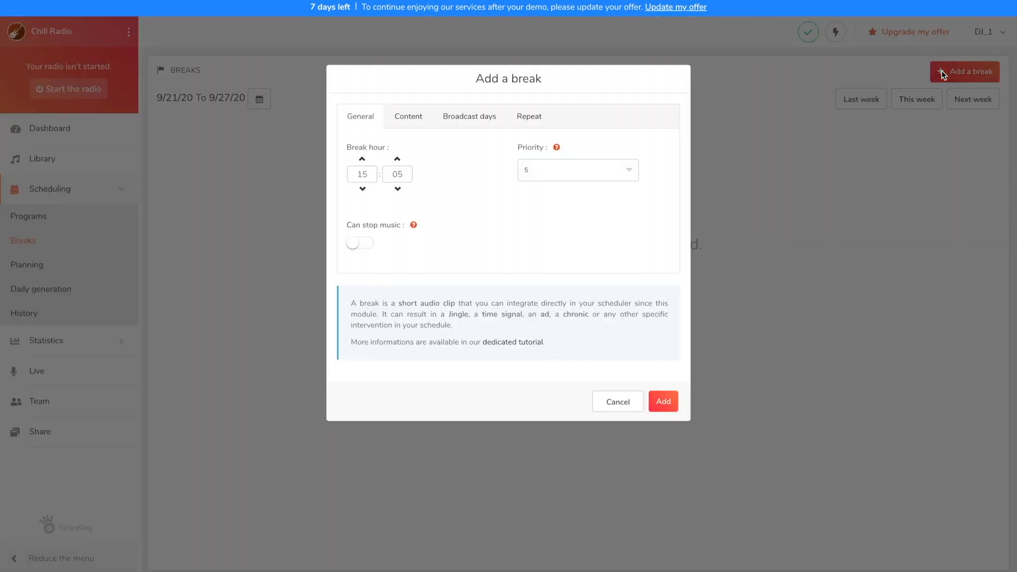
double_click(367, 176)
text(19)
key(Tab)
text(00)
Assign the Talk Show track as the content of the 19:00 break.
click(414, 121)
click(386, 212)
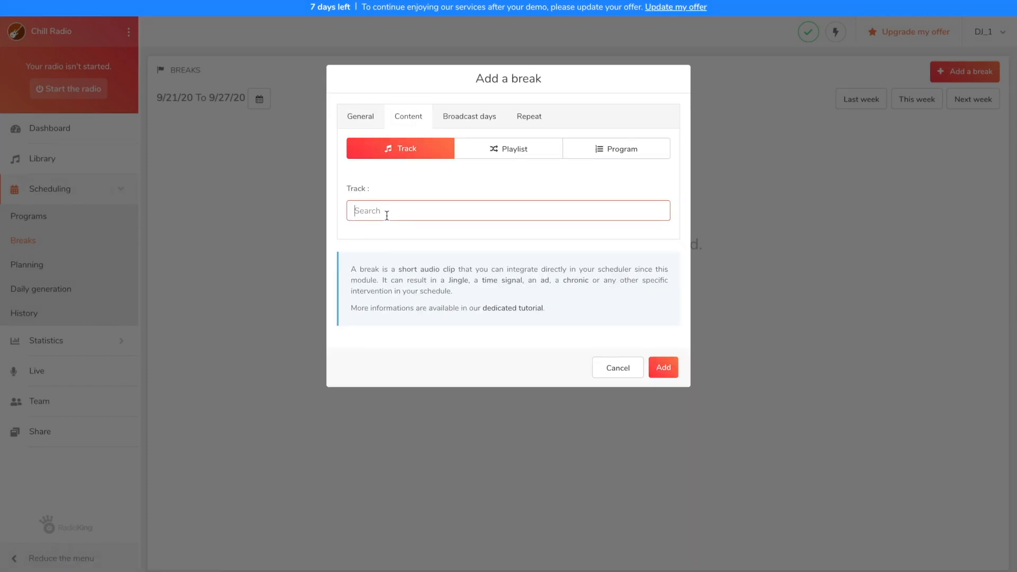
text(Talk Show)
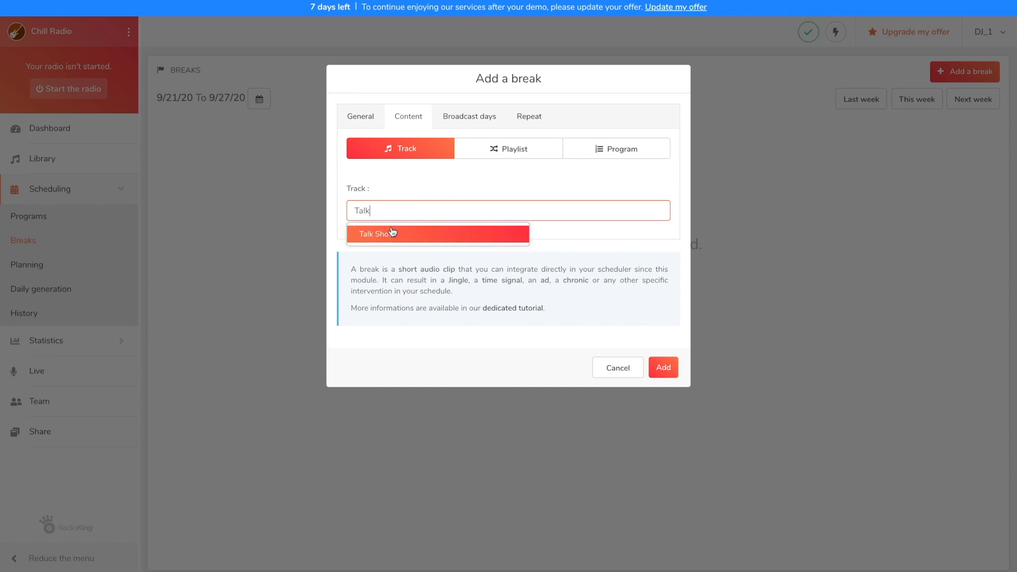
click(391, 234)
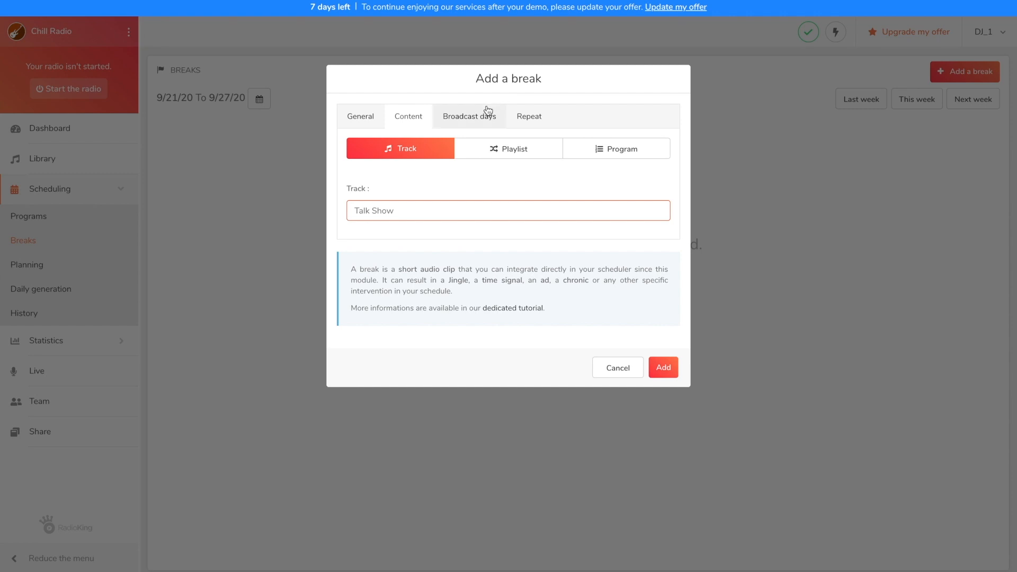
Set the Talk Show break's starting and ending dates to 9/23/20 and add it to the schedule.
click(488, 111)
click(393, 228)
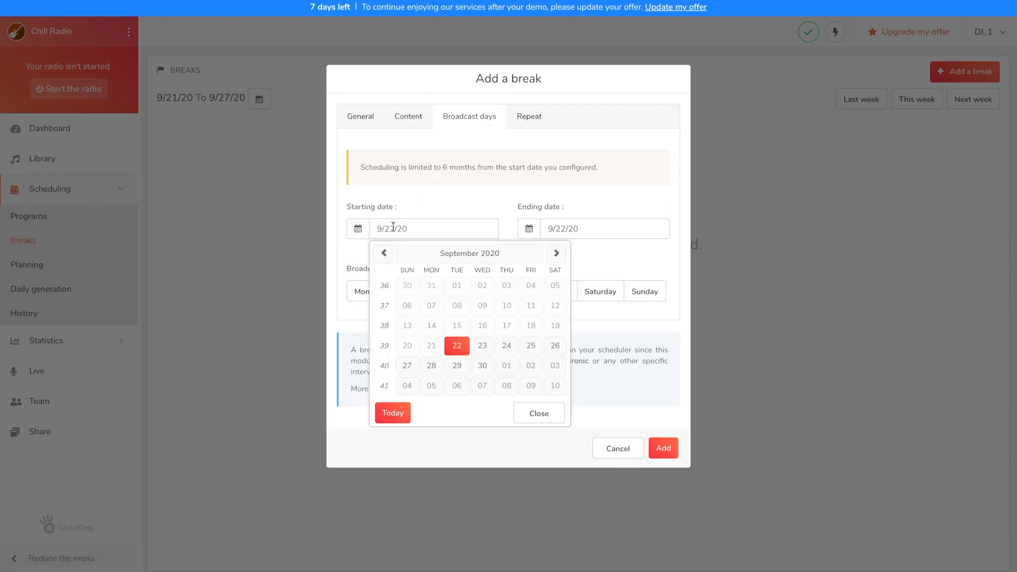
click(490, 347)
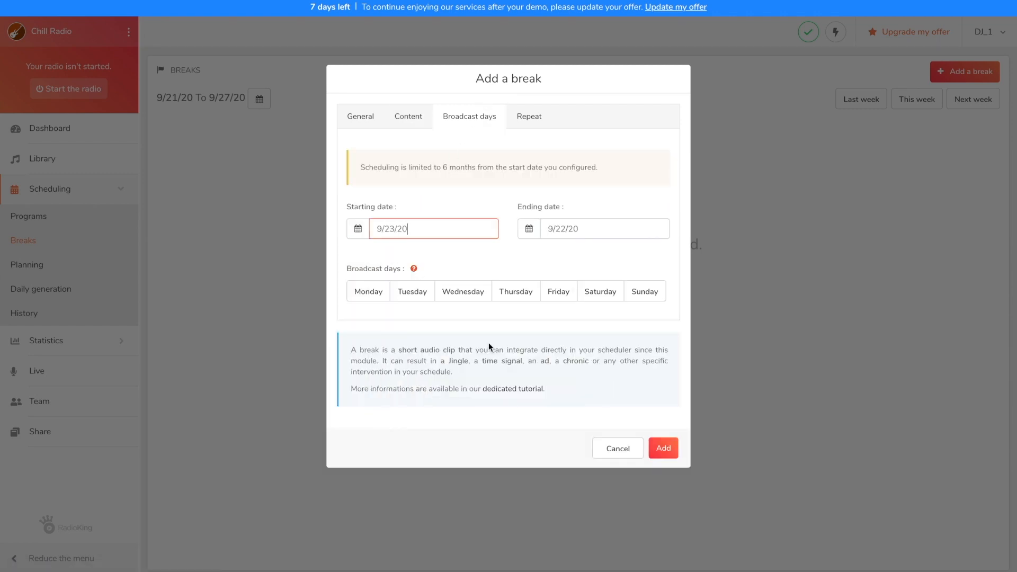
click(566, 228)
click(652, 344)
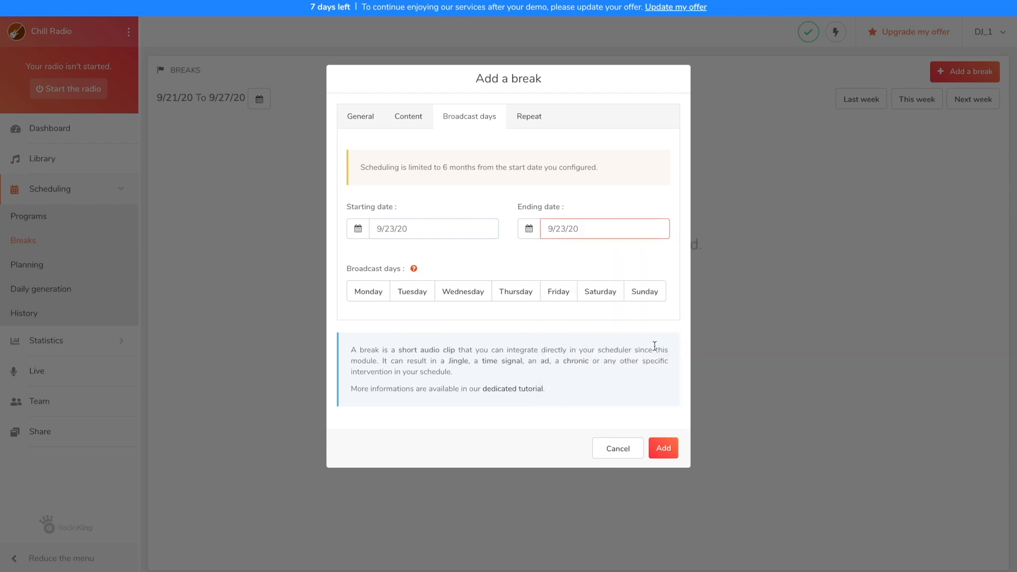
click(662, 448)
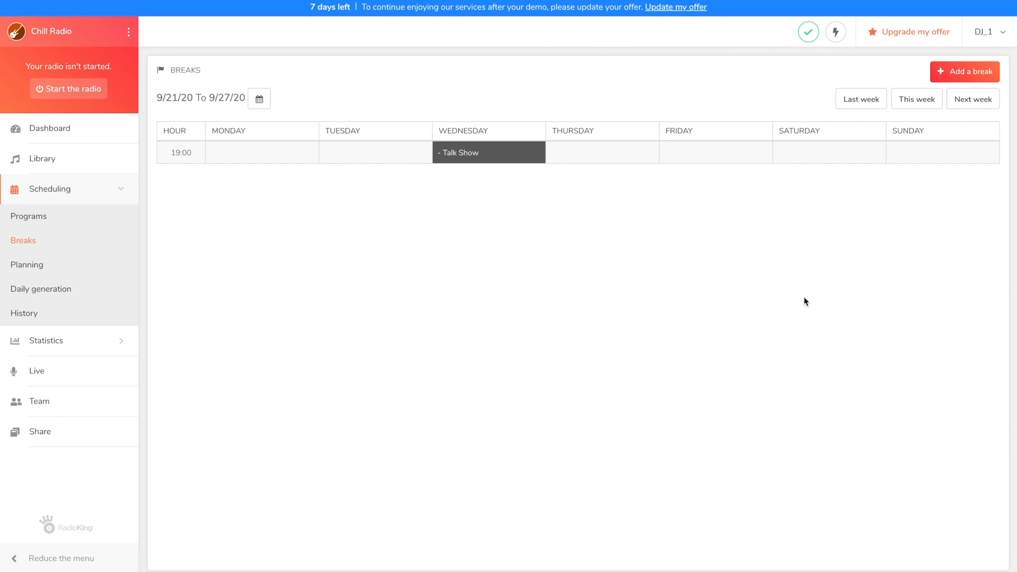
Create another break at 00:00 with priority 10 (more important).
click(943, 75)
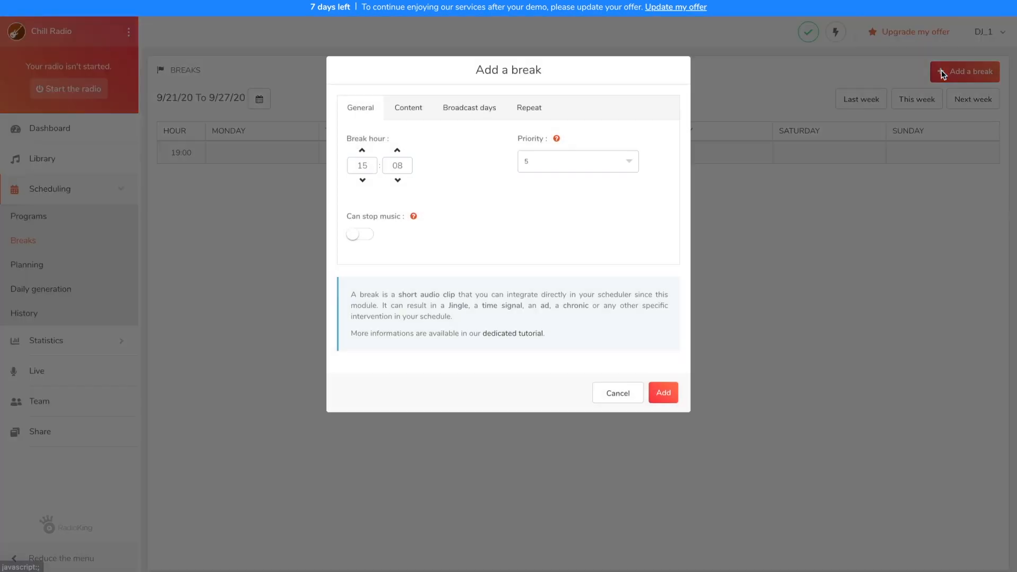
double_click(373, 177)
text(00)
key(Tab)
text(0)
click(559, 176)
click(558, 215)
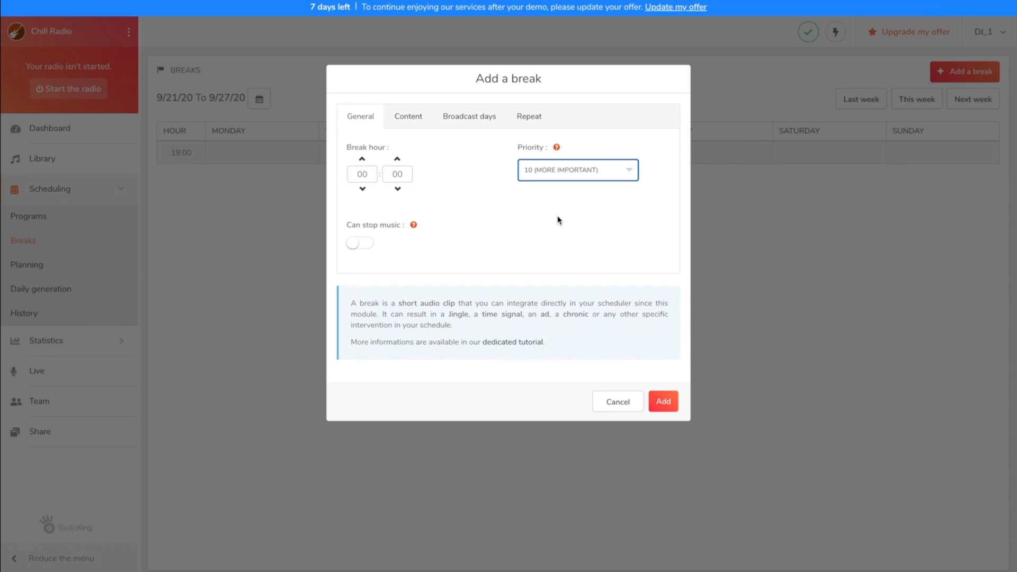
Assign the Jingle track as the content of the 00:00 break.
click(407, 116)
click(409, 212)
text(Jingle)
click(409, 237)
Set the Jingle break's starting date to 9/23/20 and its ending date to 3/23/21.
click(465, 116)
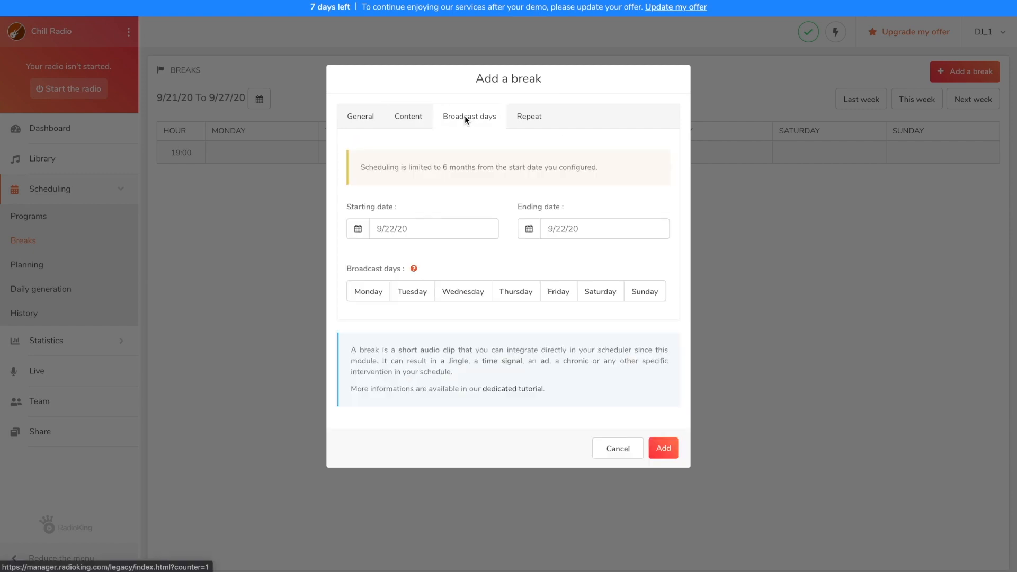
click(431, 228)
click(480, 345)
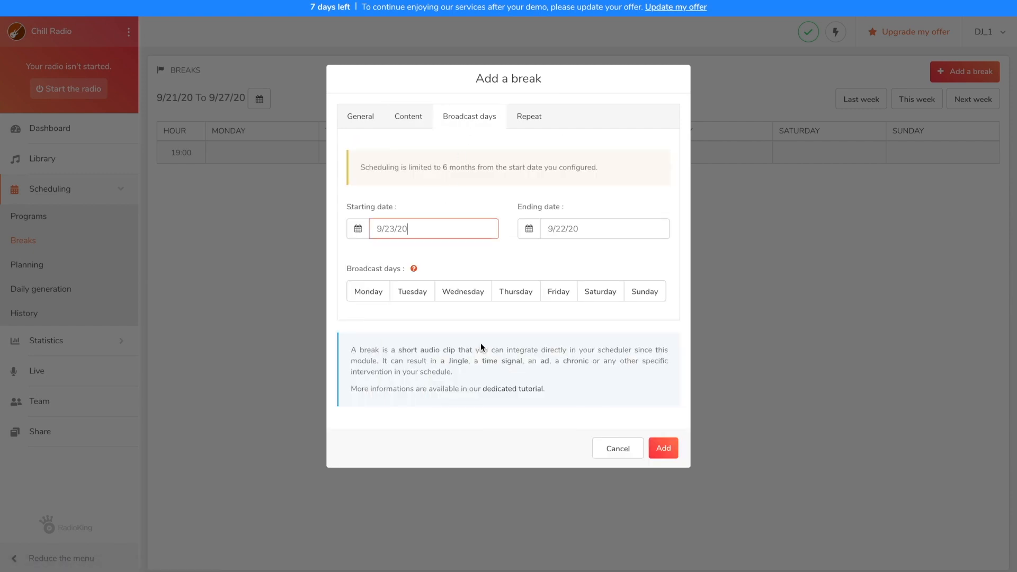
click(572, 225)
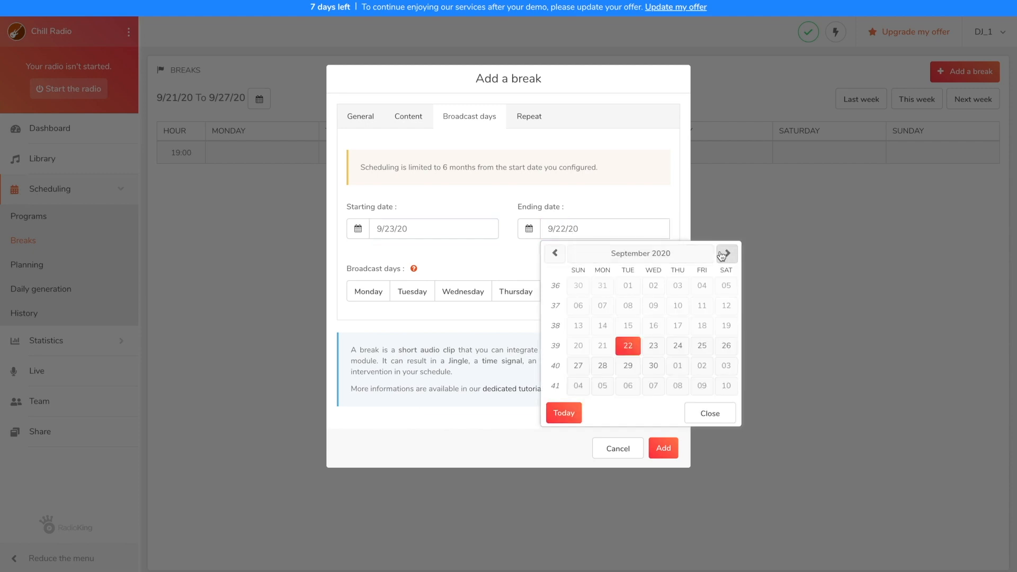
click(722, 254)
click(723, 253)
click(724, 254)
click(723, 254)
click(723, 254)
click(723, 254)
click(626, 345)
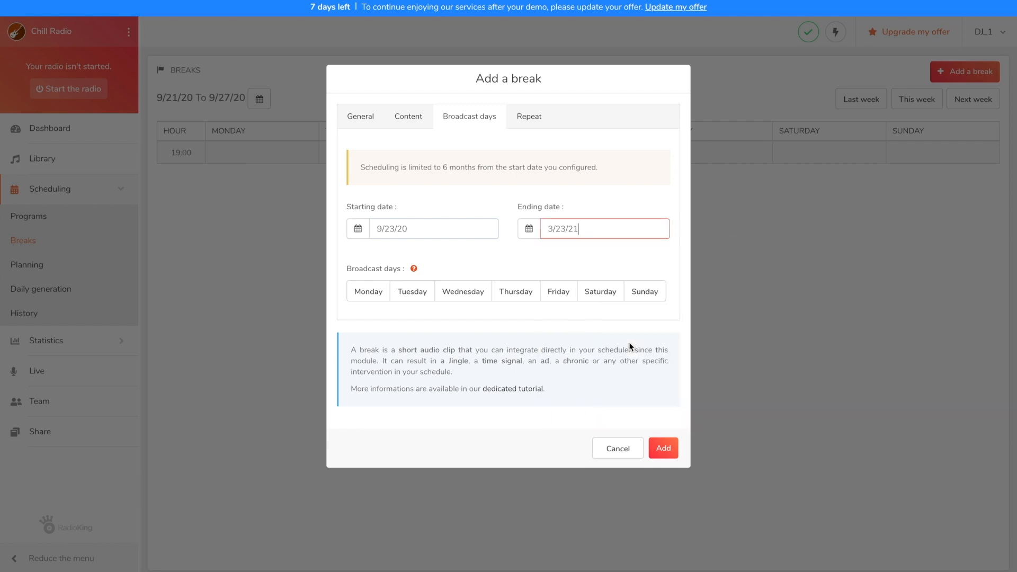
Repeat the Jingle break every 60 minutes until 23:59, add it, and check the following week's breaks.
click(525, 117)
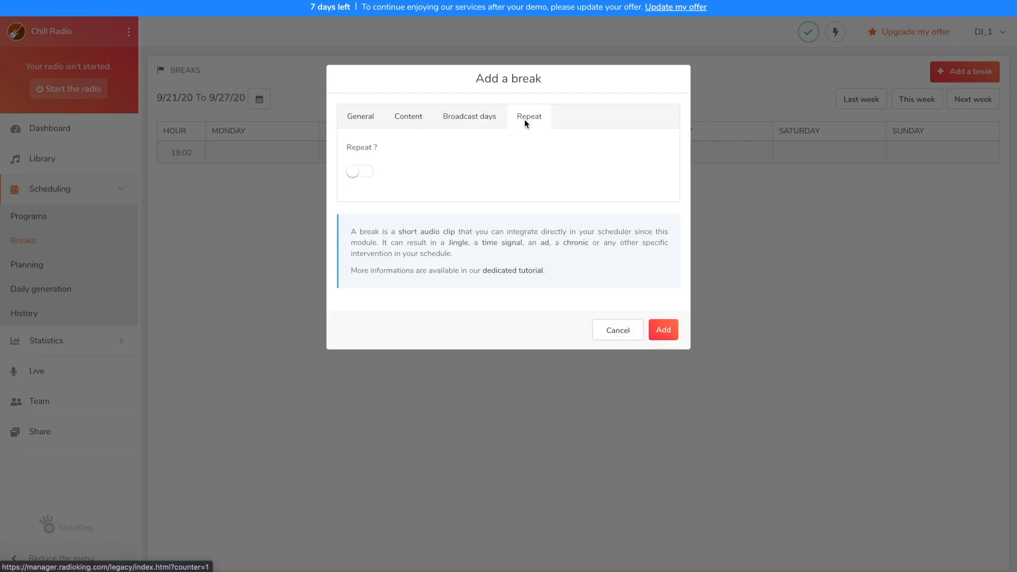
click(356, 174)
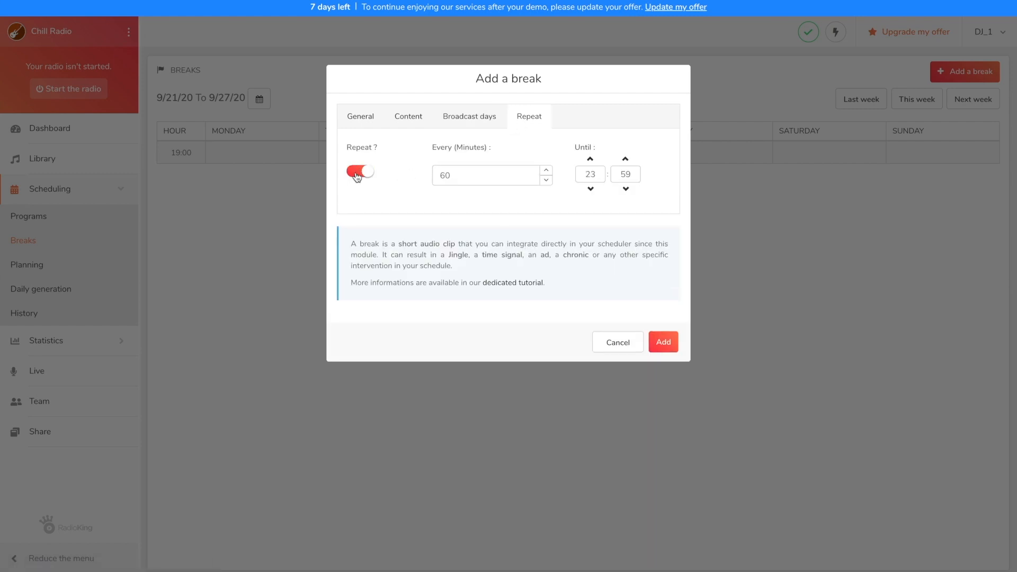
click(655, 341)
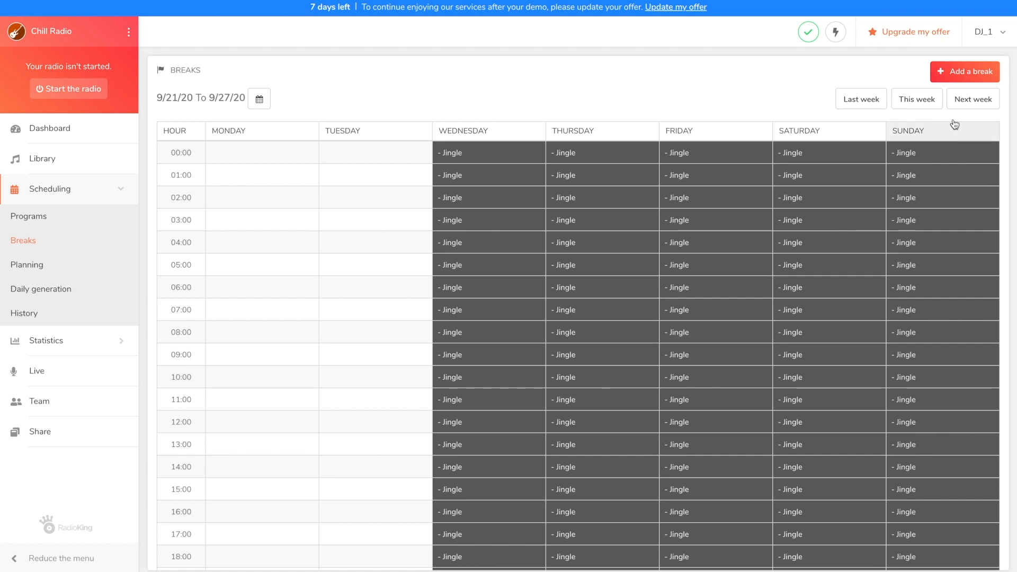
click(971, 99)
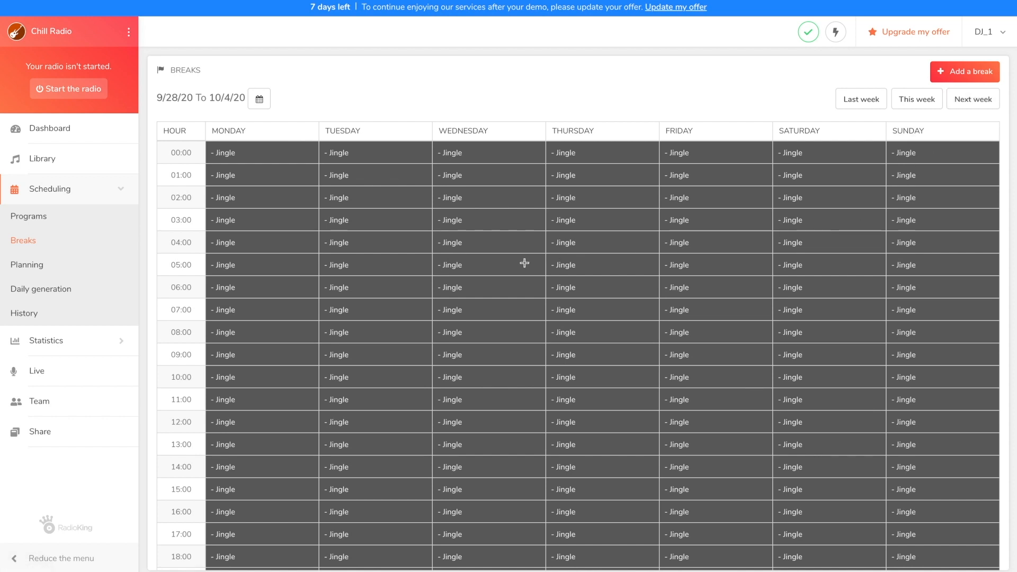
Start scheduling the Afternoon program in the planning with 9/23/20 as its date.
click(44, 270)
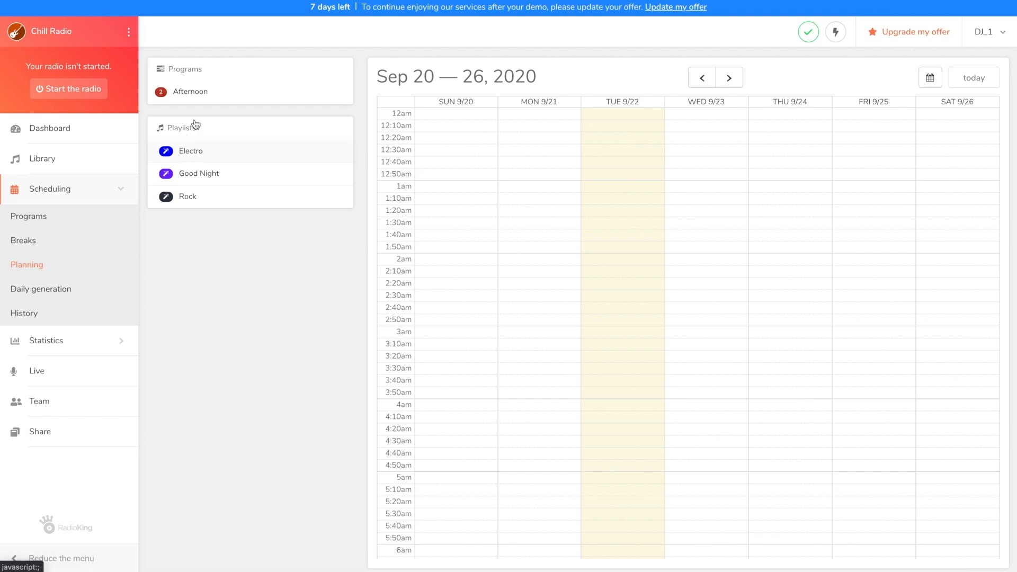
click(212, 101)
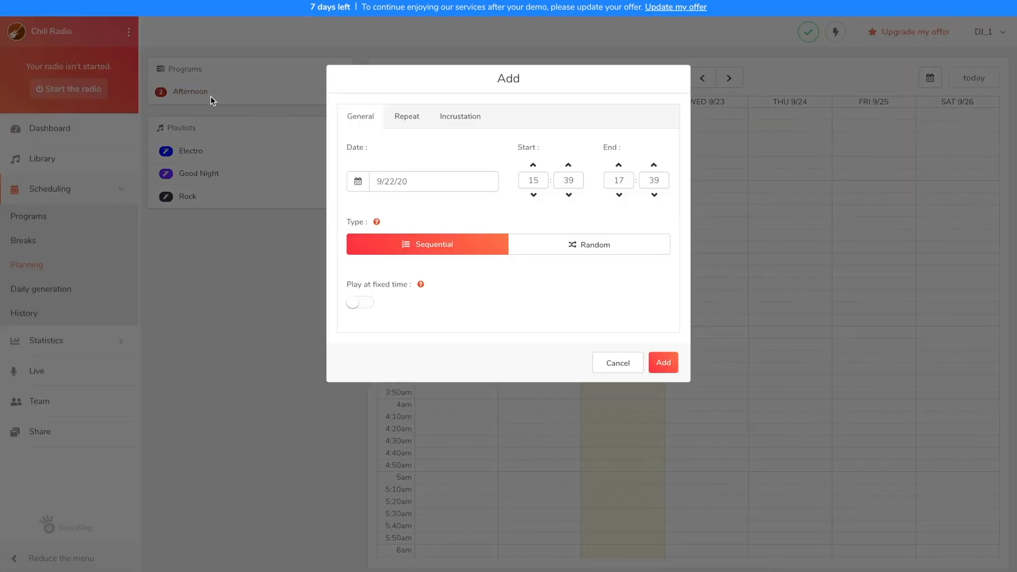
click(389, 181)
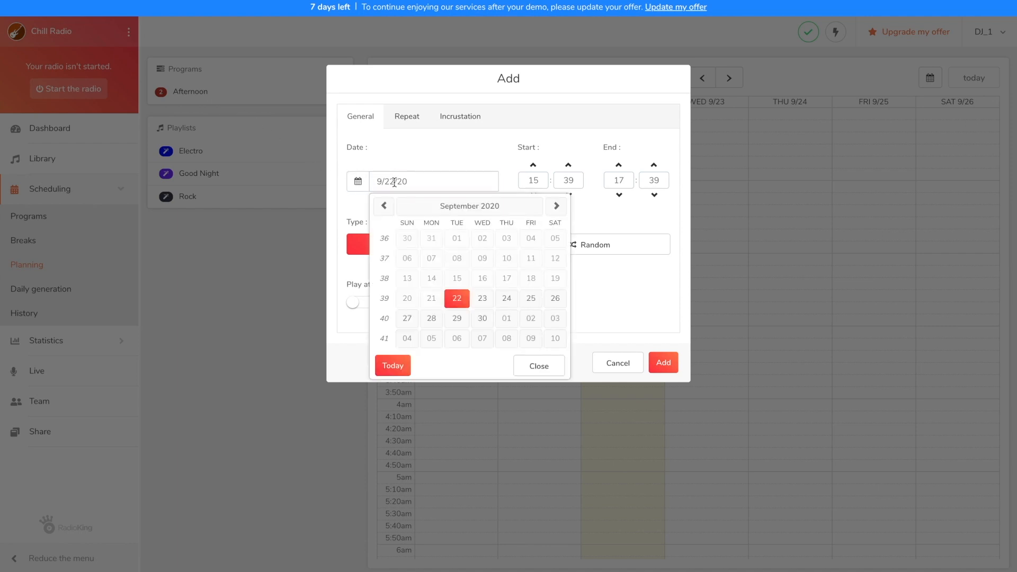
click(483, 299)
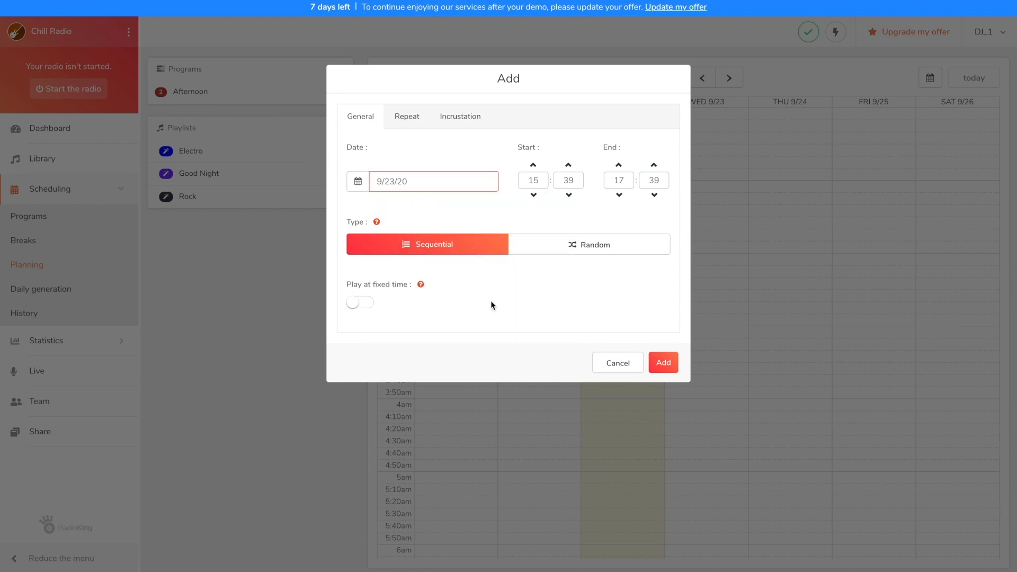
Set the Afternoon program to run from 14:00 to 18:00 with the Random type.
double_click(539, 180)
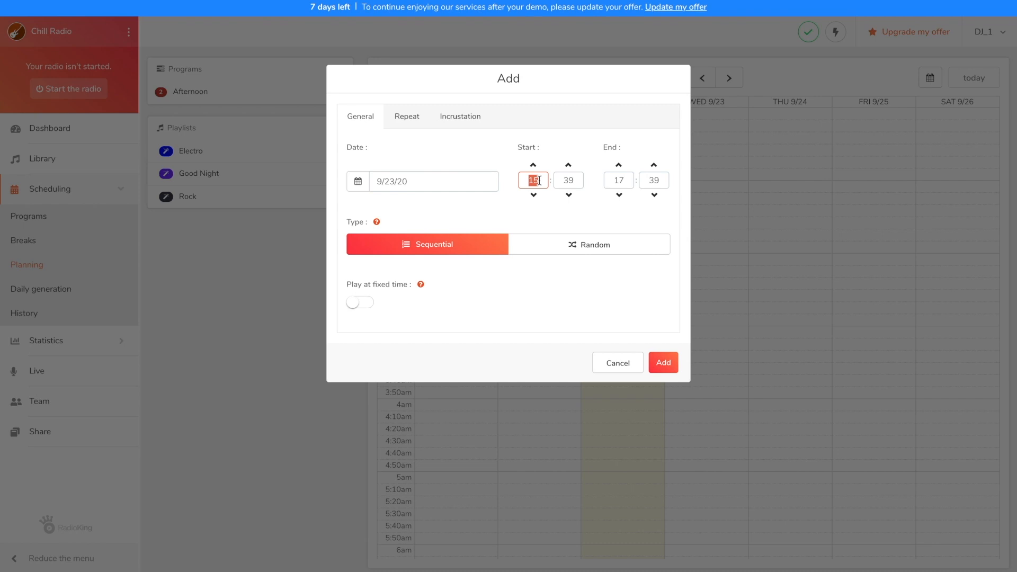
text(14)
key(Tab)
text(00)
key(Tab)
text(18)
key(Tab)
text(00)
click(578, 249)
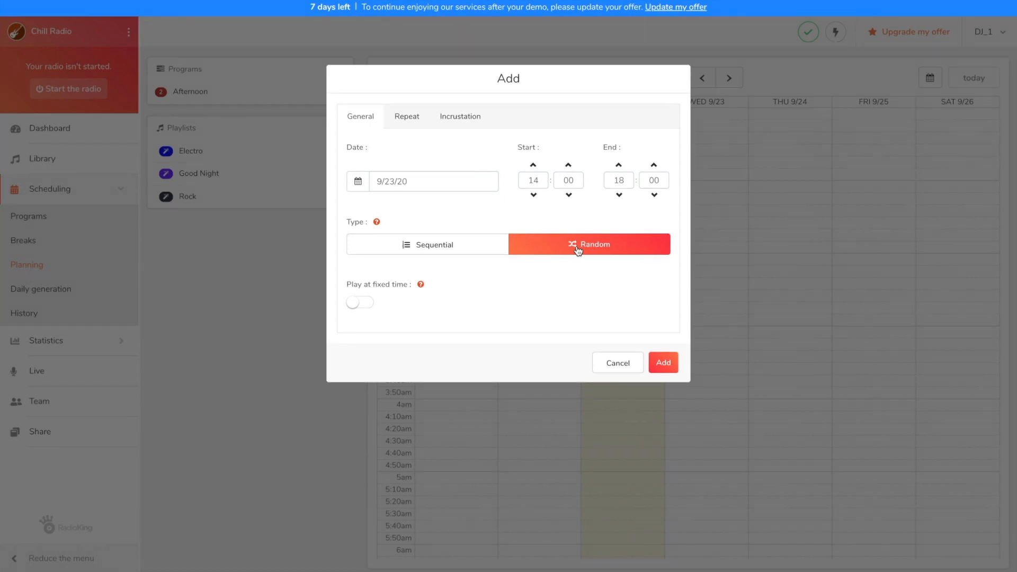
Repeat the Afternoon program every day until 9/30/20 and add it to the planning.
click(409, 114)
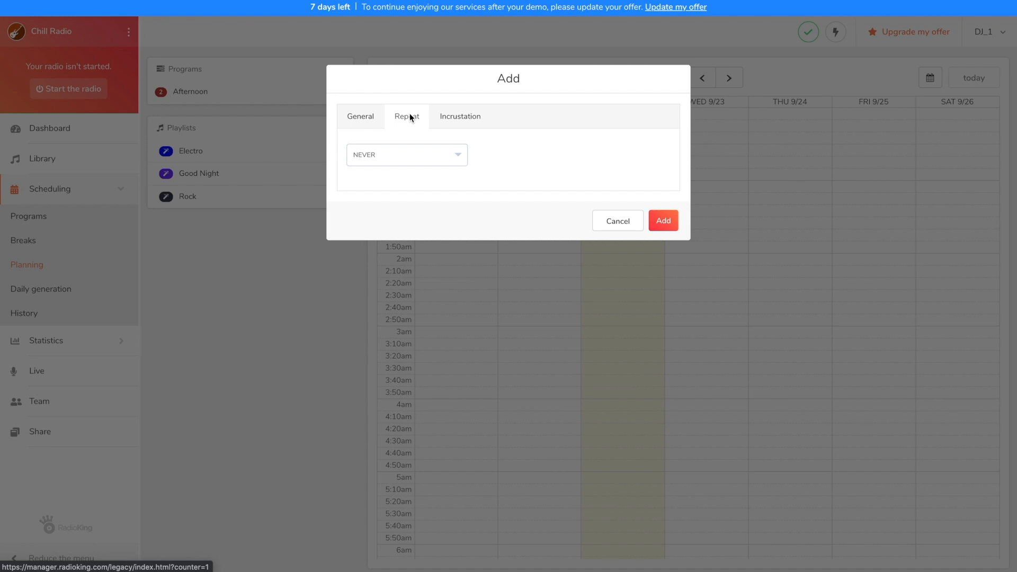
click(420, 152)
click(419, 161)
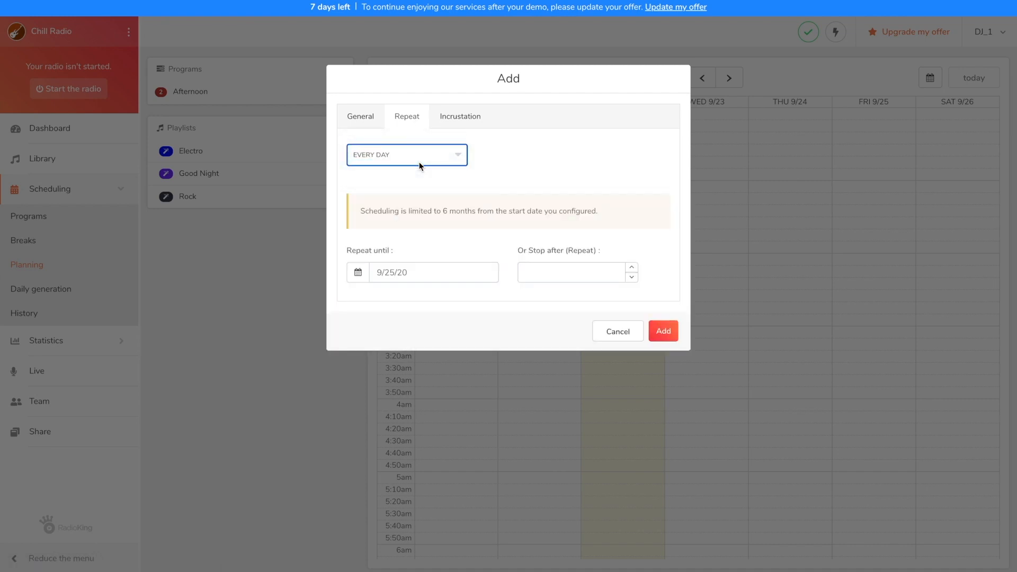
click(409, 272)
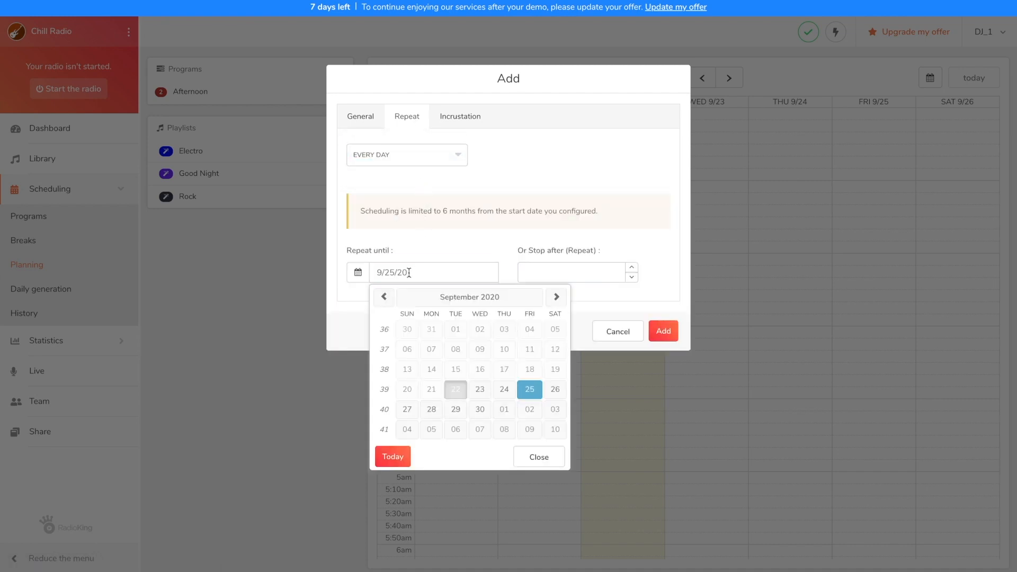
click(481, 410)
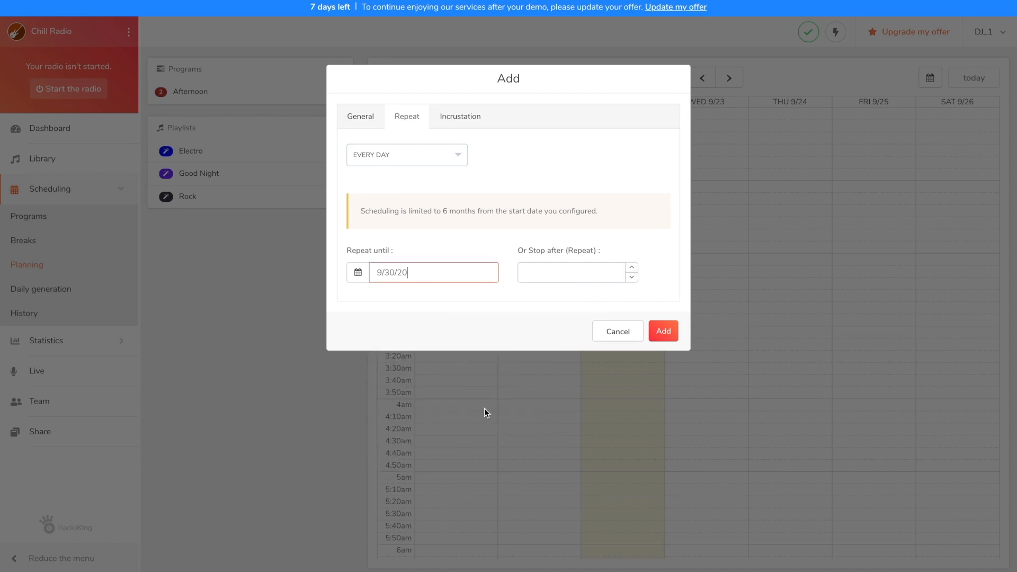
click(663, 331)
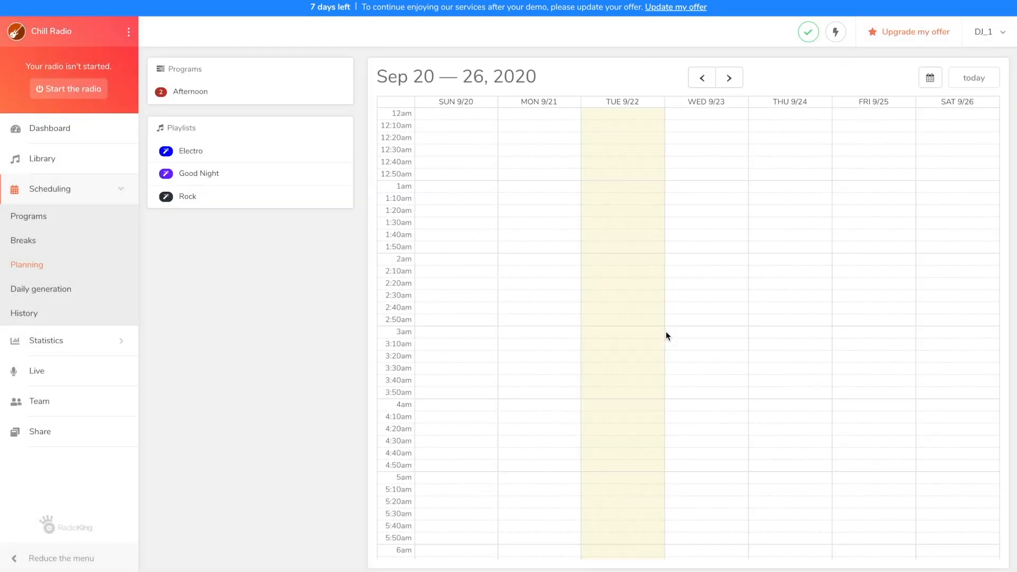
scroll(666, 331, down, 5)
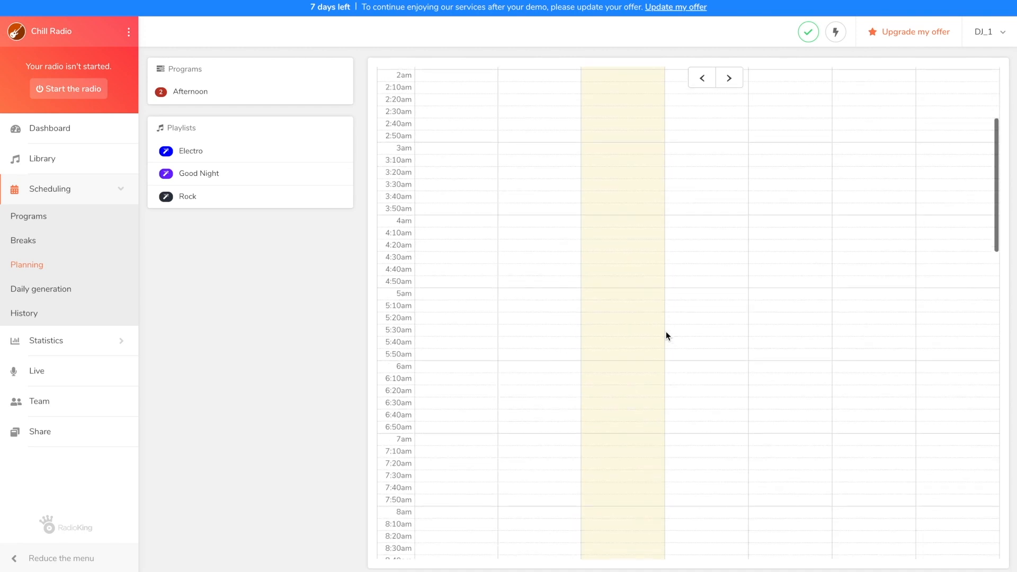
scroll(665, 331, down, 10)
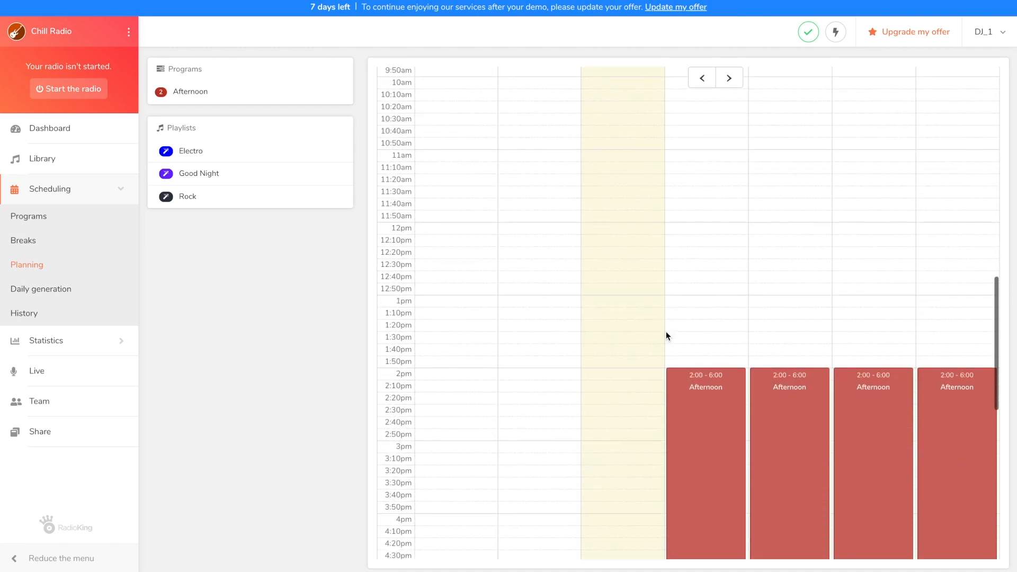
scroll(665, 331, down, 1)
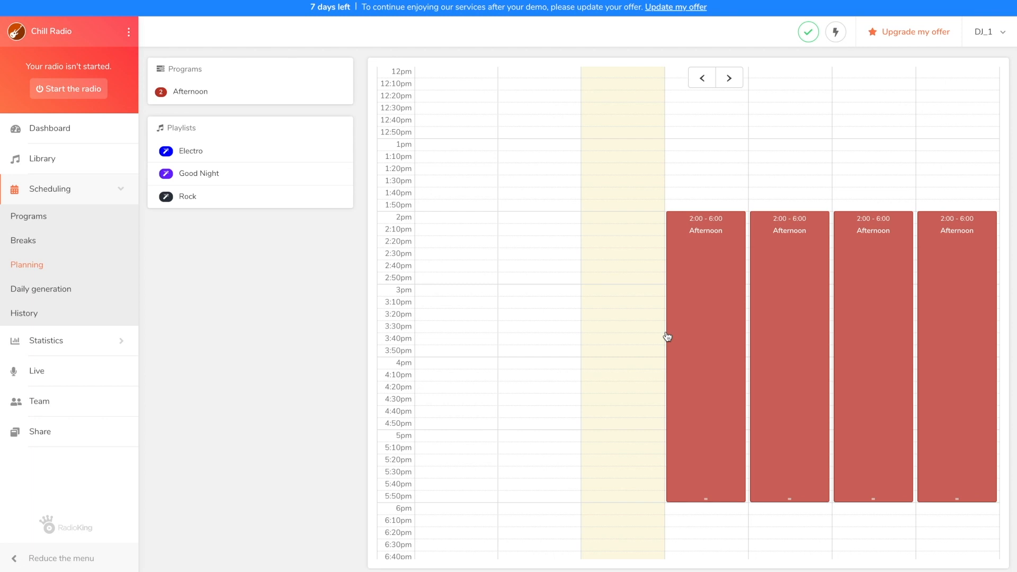
Start scheduling the Good Night playlist with 9/23/20 as its date.
click(311, 175)
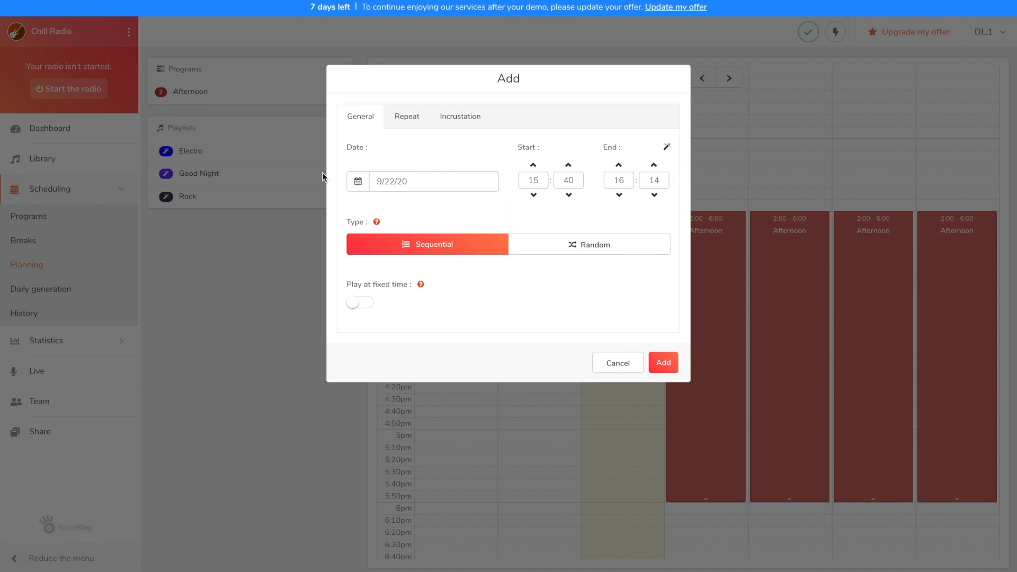
click(377, 187)
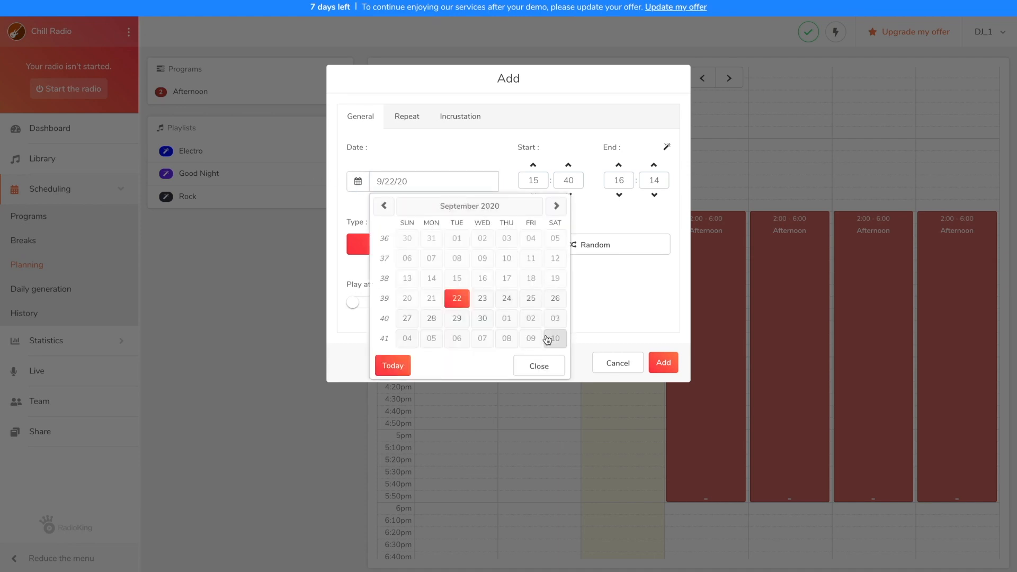
click(482, 298)
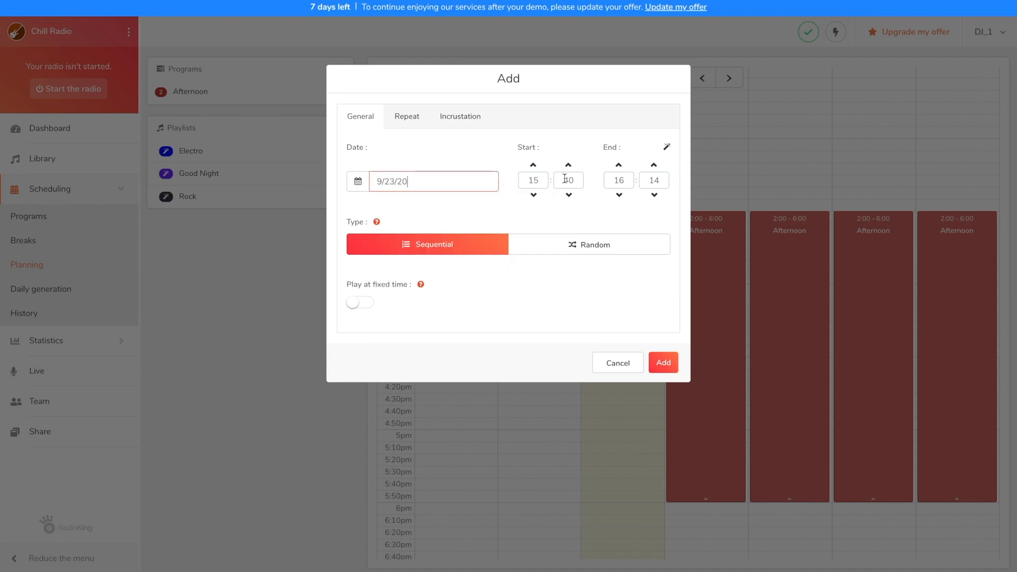
Set the Good Night playlist's start time to 23:30 and have its end time calculated automatically.
click(532, 181)
text(23)
click(568, 180)
text(3)
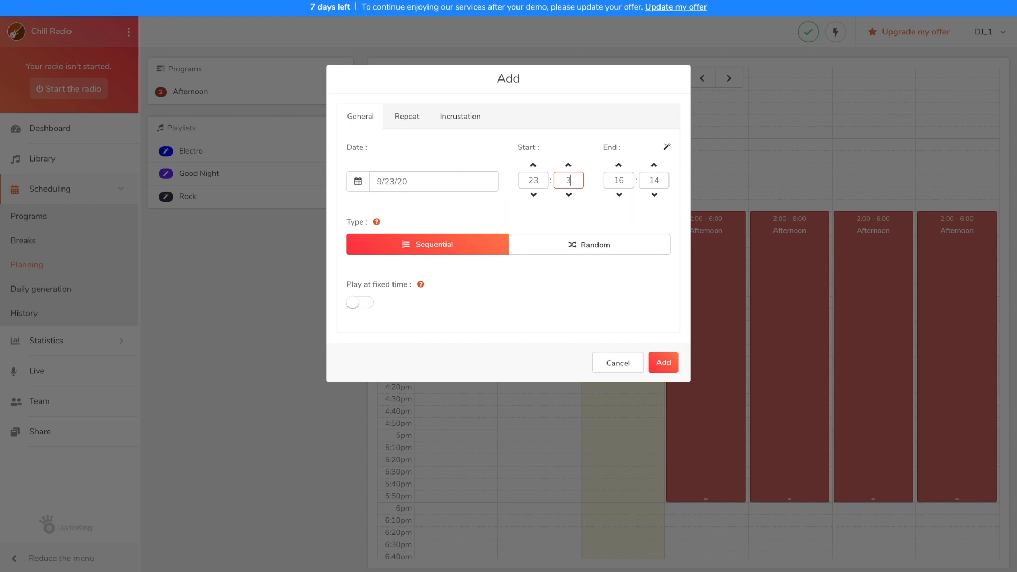
text(0)
click(667, 149)
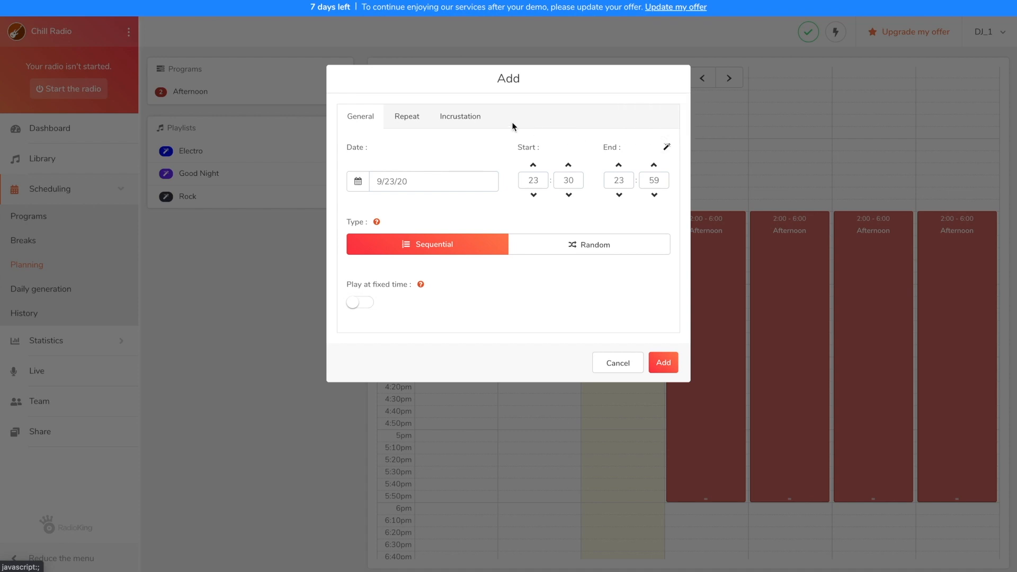
Repeat the Good Night playlist every day until 9/30/20 and add it to the planning.
click(412, 117)
click(421, 147)
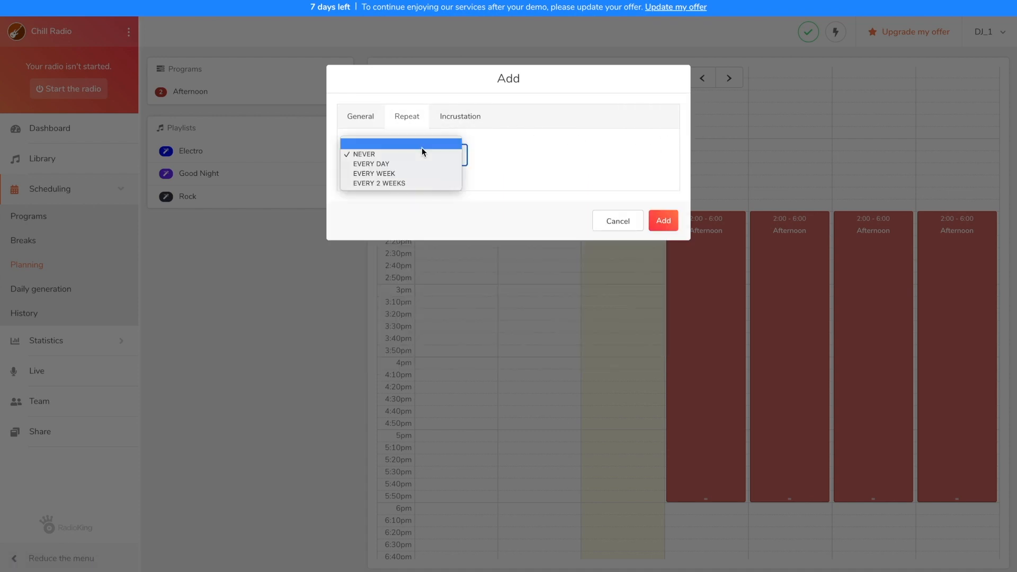
click(422, 162)
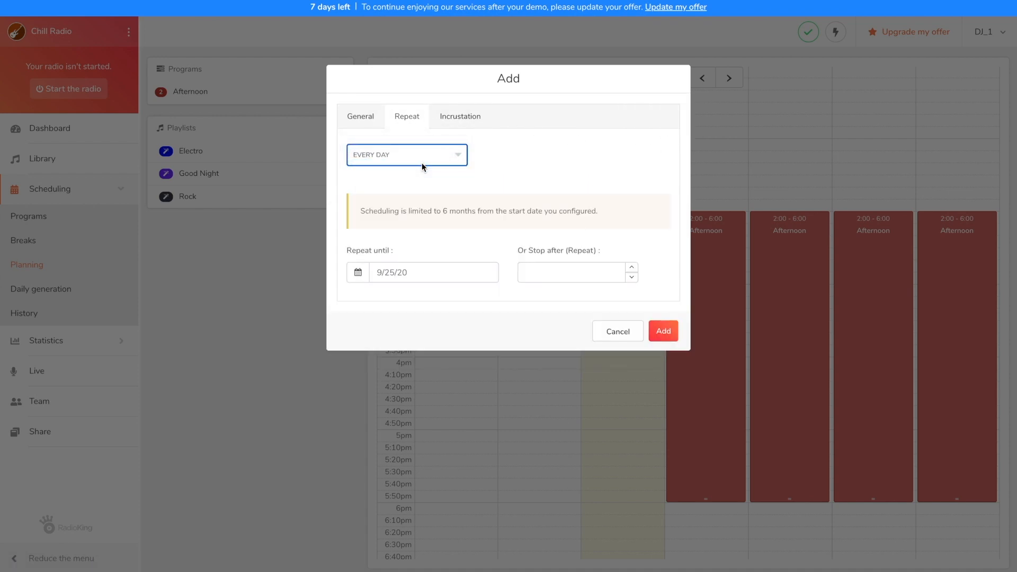
click(422, 271)
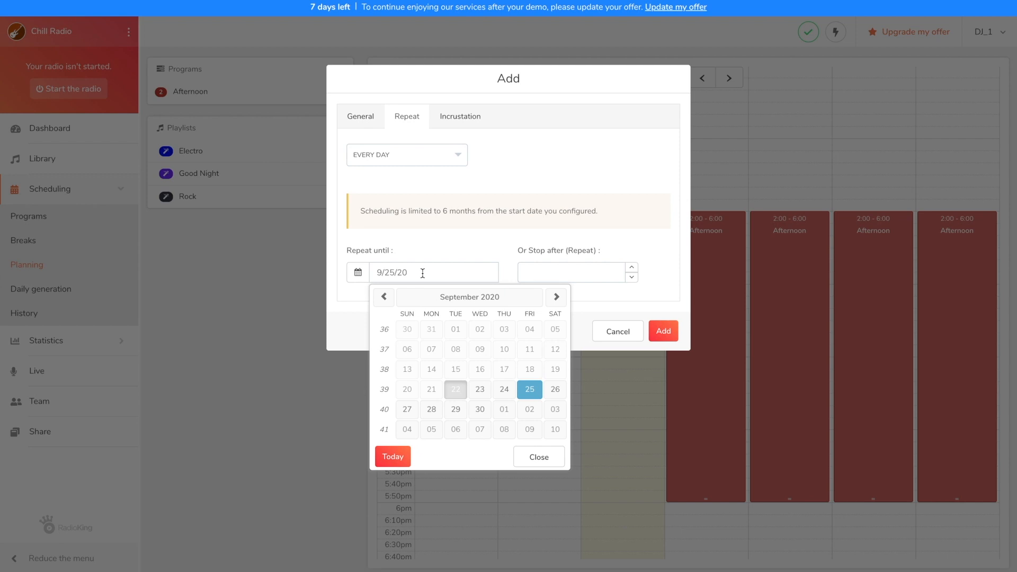
click(480, 408)
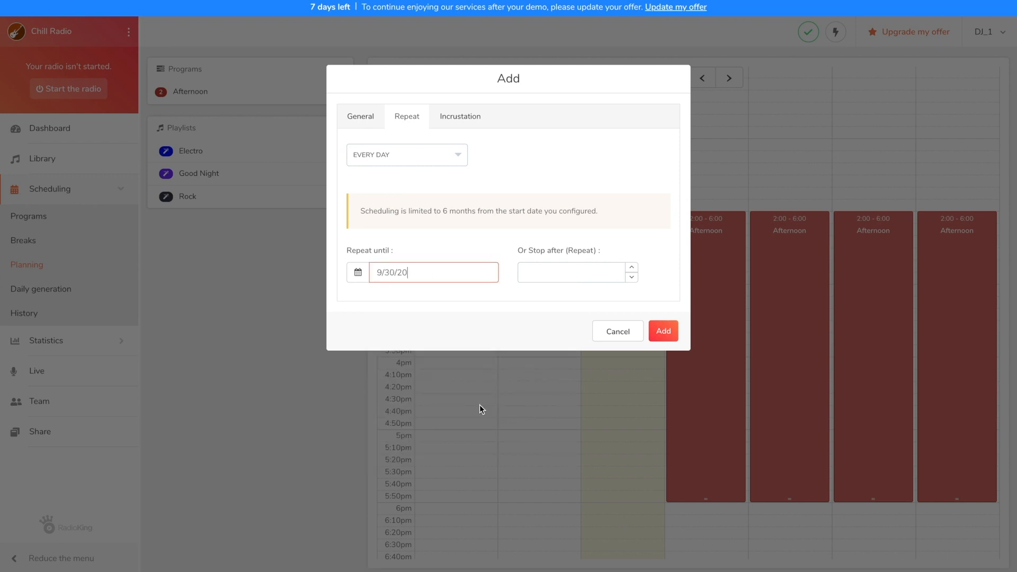
click(665, 332)
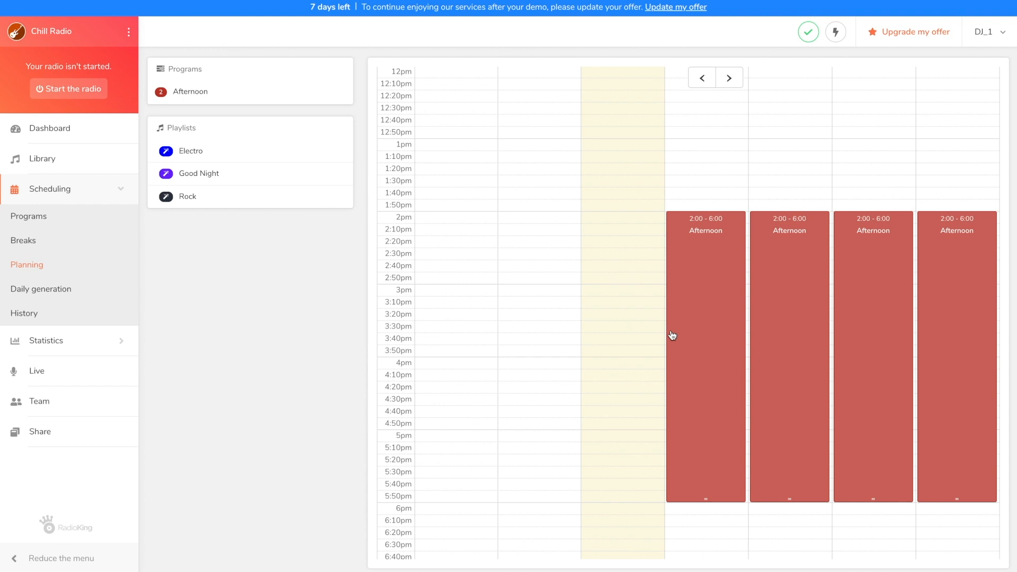
scroll(671, 334, down, 7)
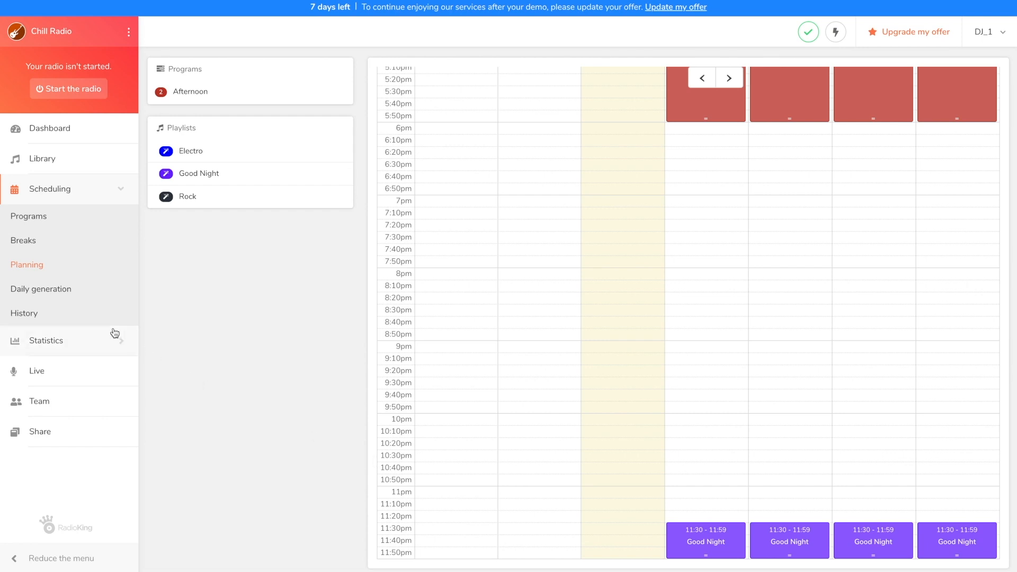
Generate the daily planning for 9/23/20 and look through its track list.
click(63, 293)
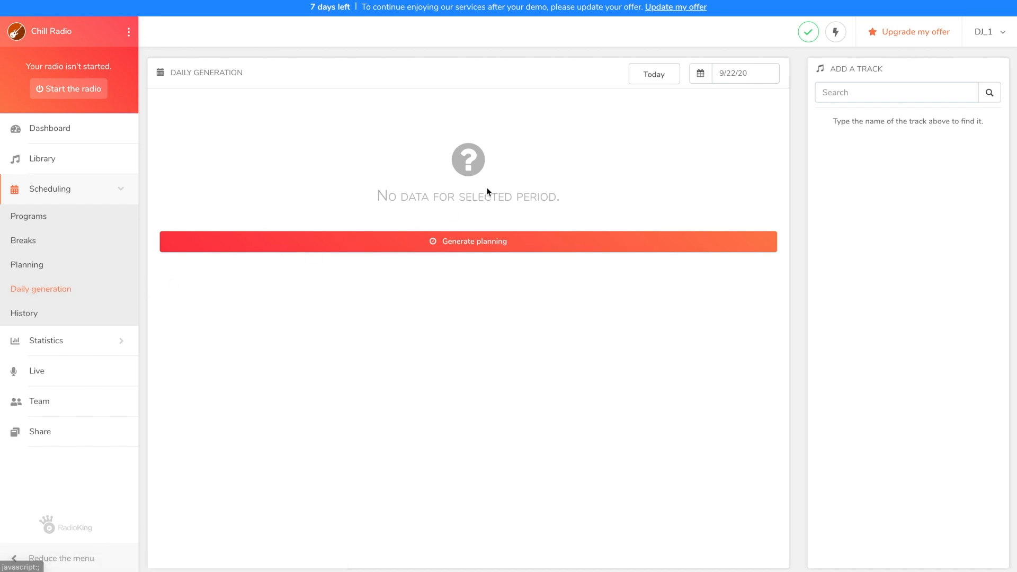
click(701, 75)
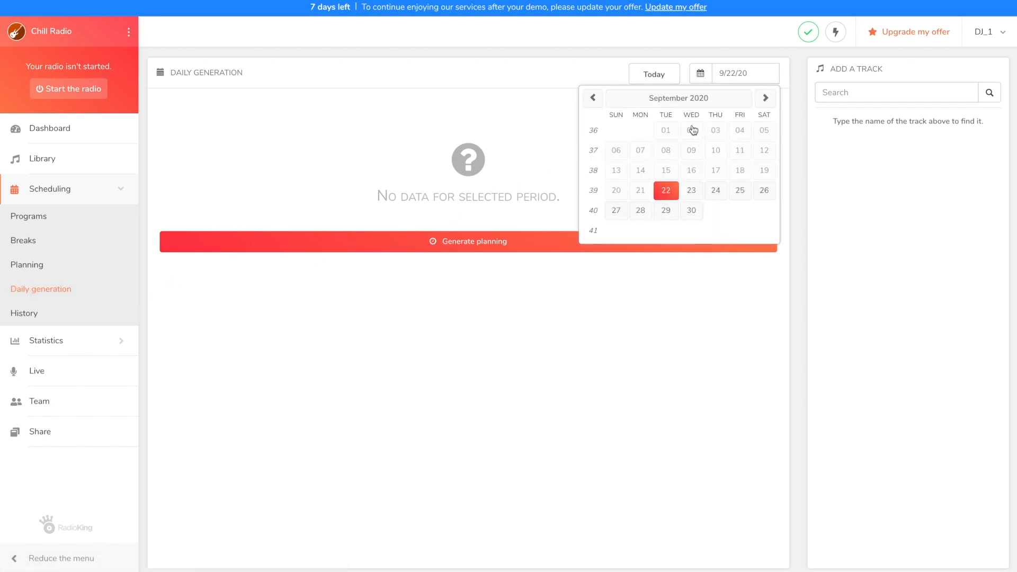
click(685, 192)
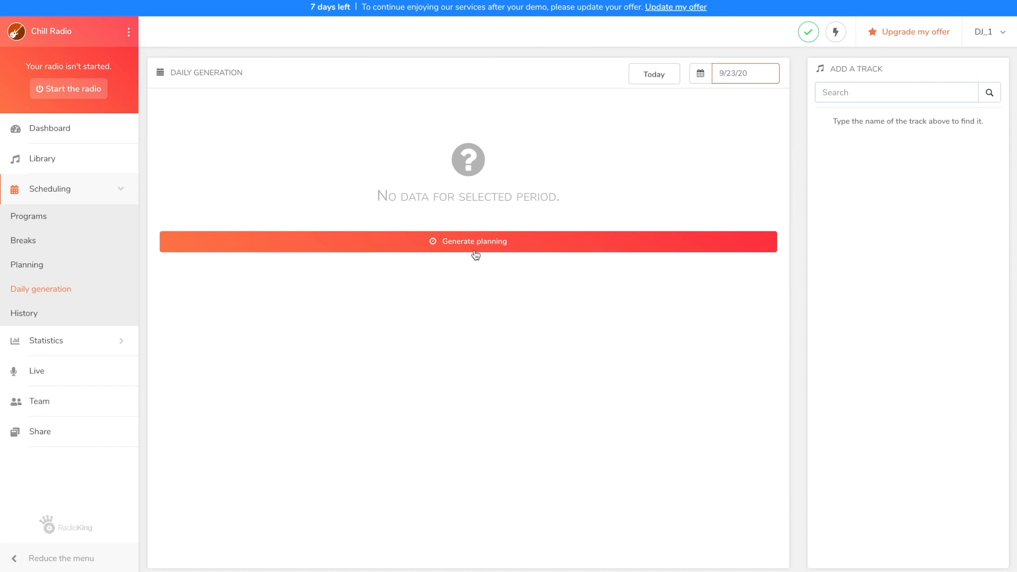
click(470, 242)
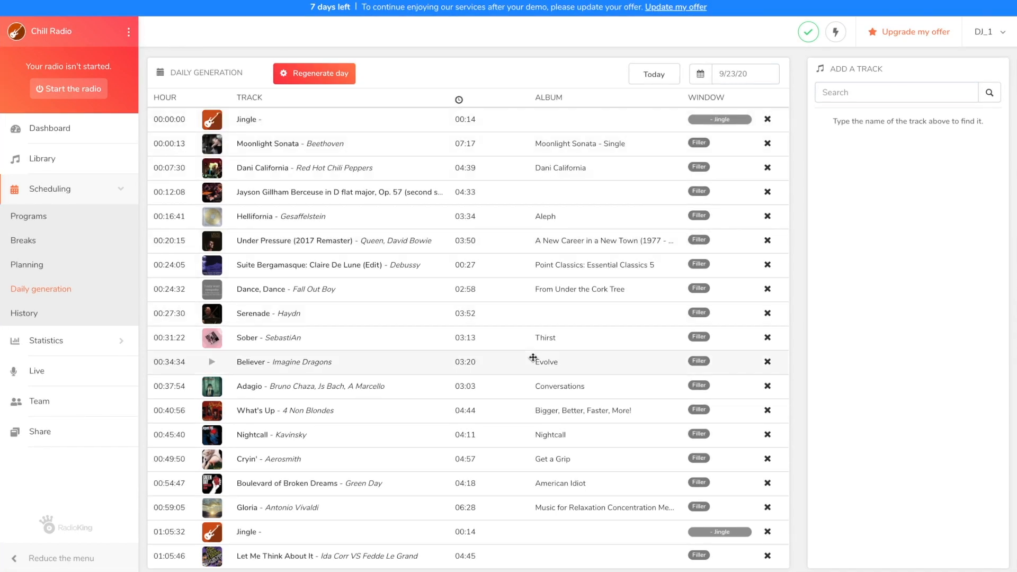
scroll(533, 356, down, 2)
scroll(531, 425, down, 4)
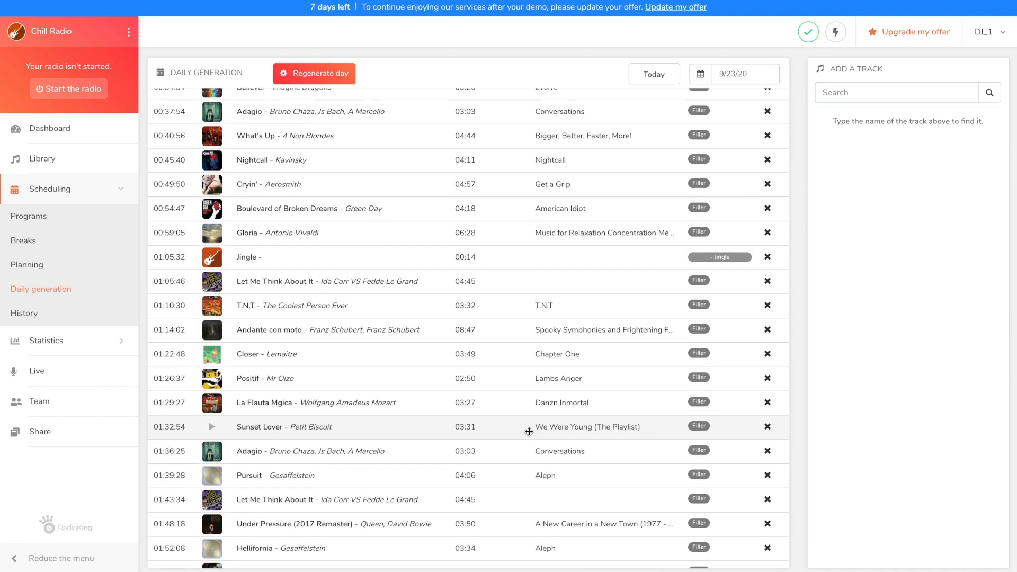
scroll(529, 431, down, 4)
scroll(528, 431, down, 15)
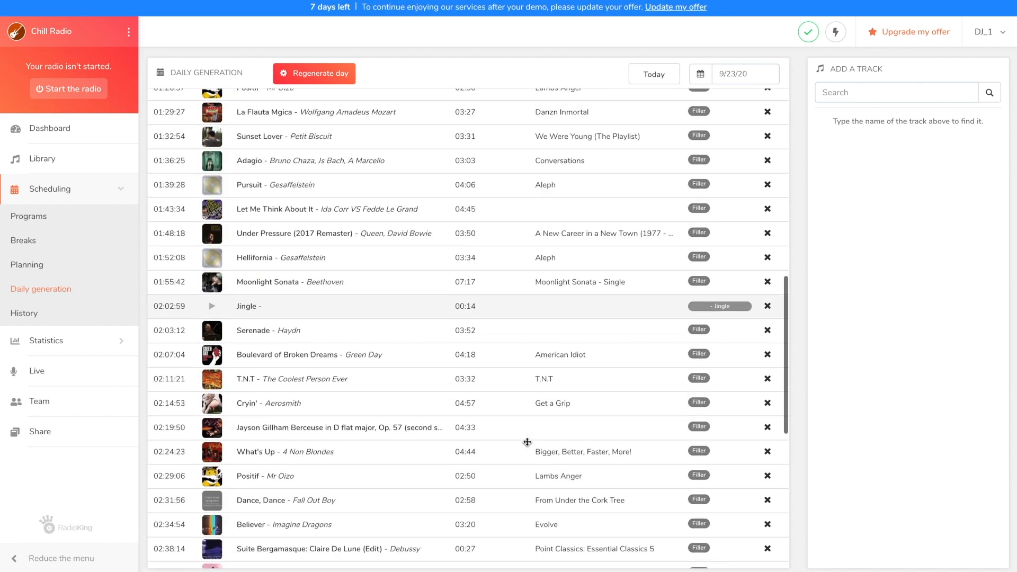
Examine the rest of the generated 9/23/20 track list, including the Jingle breaks, Afternoon program, Talk Show and Good Night playlist.
scroll(527, 441, down, 5)
scroll(527, 442, down, 20)
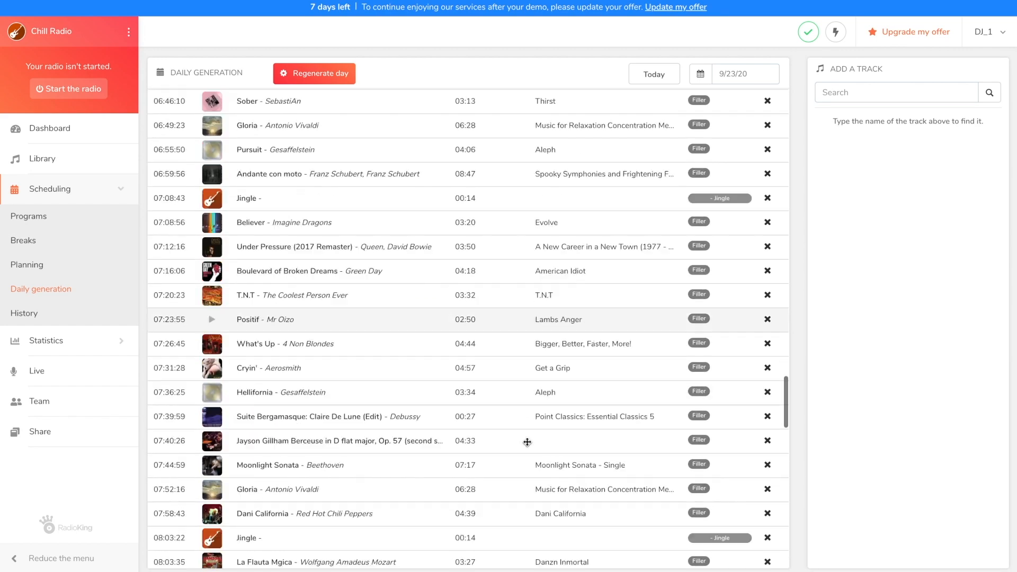
scroll(527, 442, down, 20)
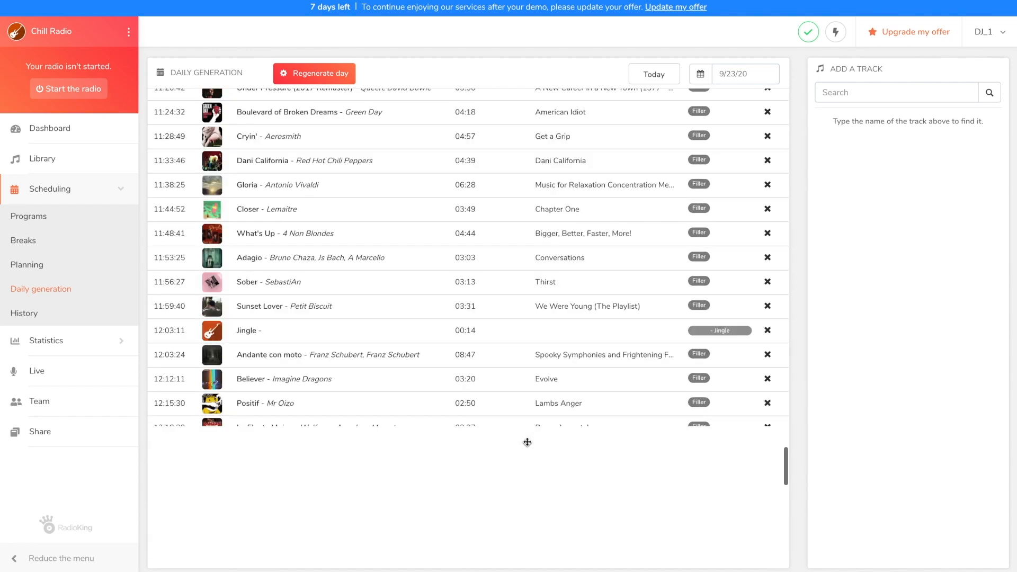
scroll(526, 442, down, 3)
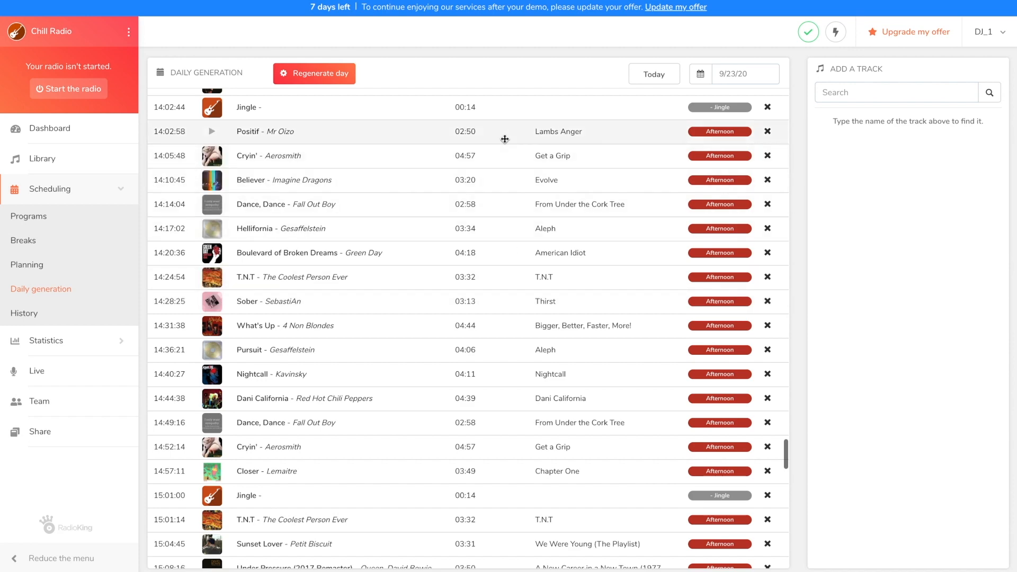
scroll(505, 139, down, 12)
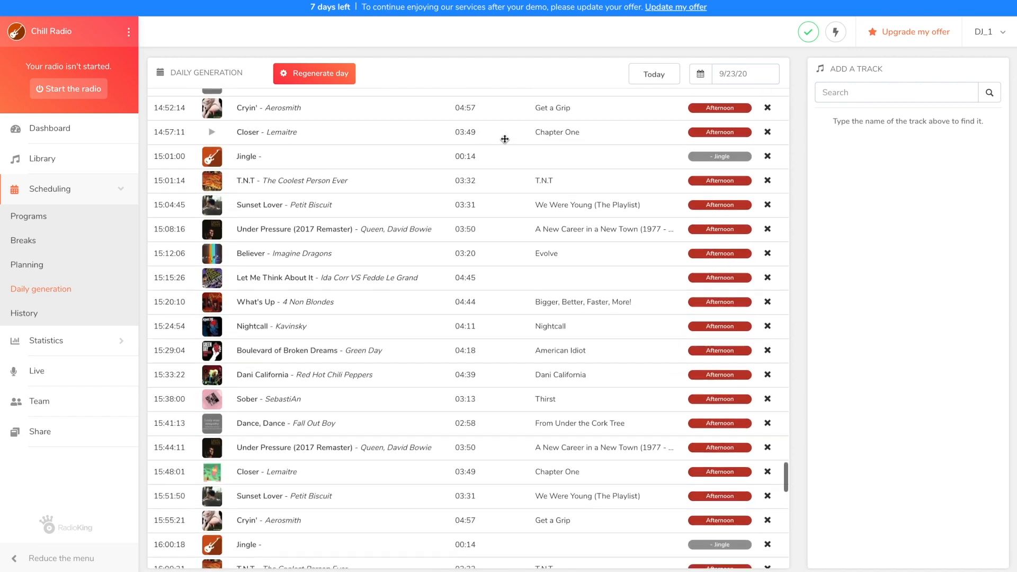
scroll(504, 139, down, 12)
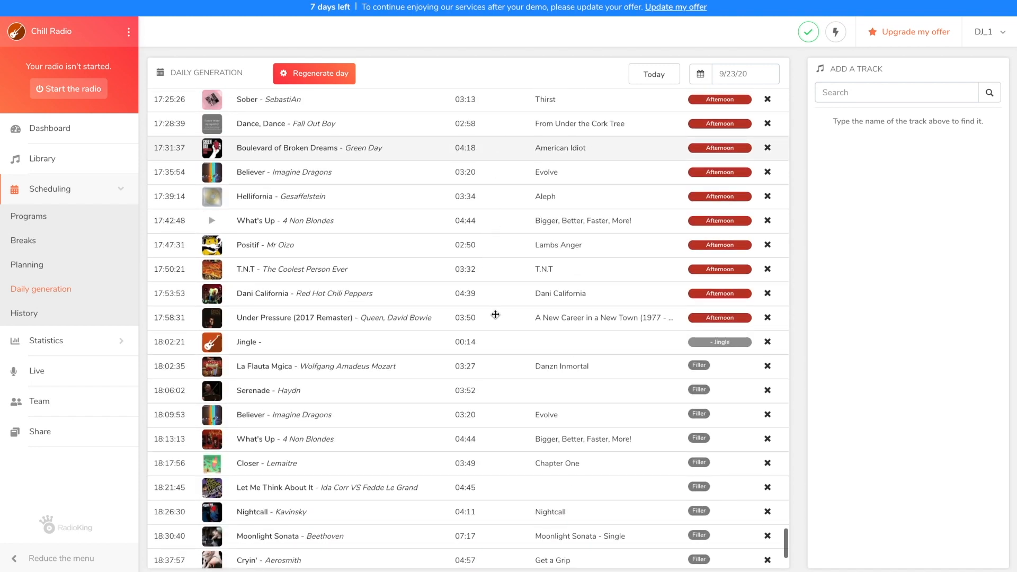
scroll(495, 316, down, 7)
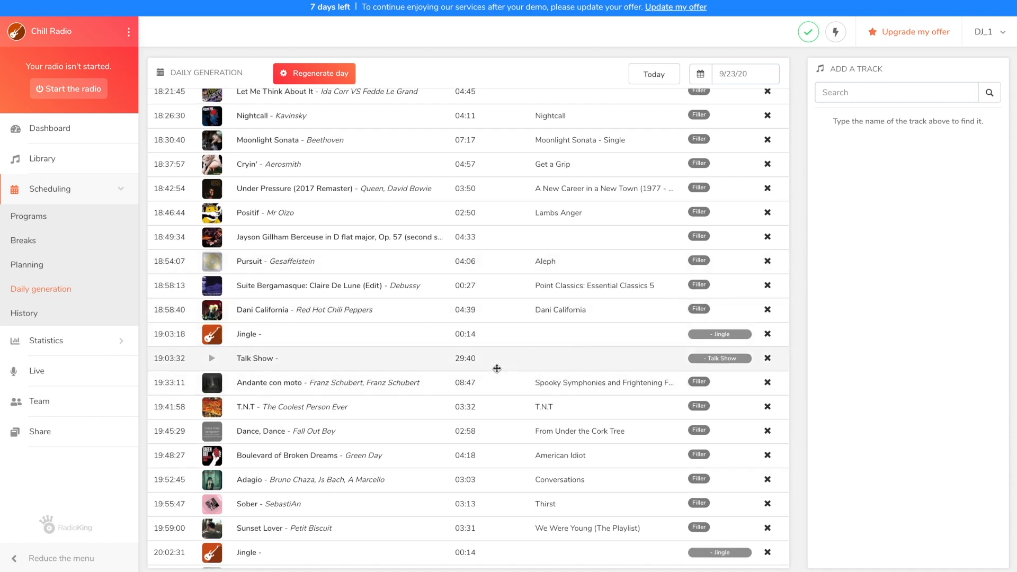
scroll(497, 368, down, 8)
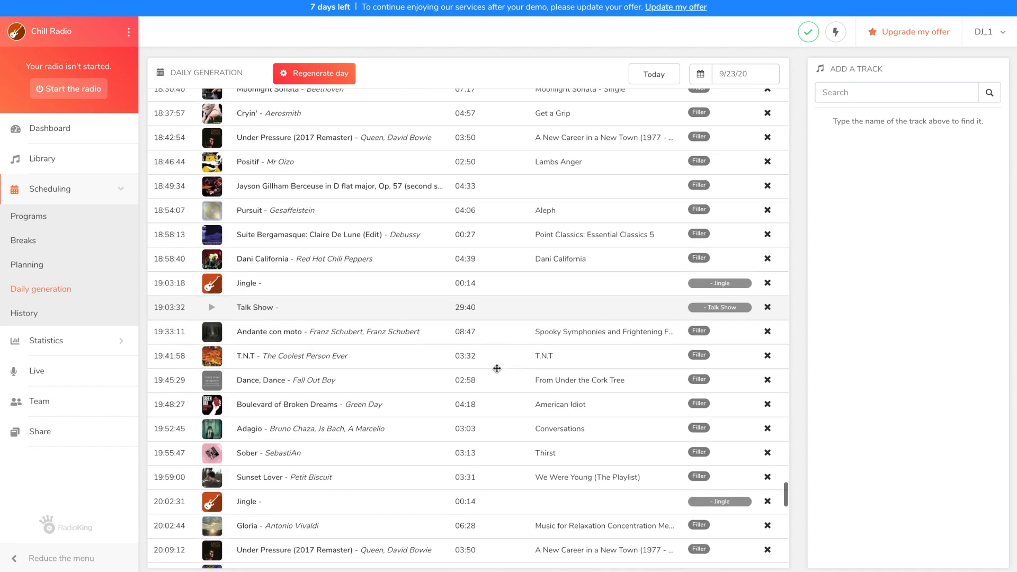
scroll(496, 368, down, 10)
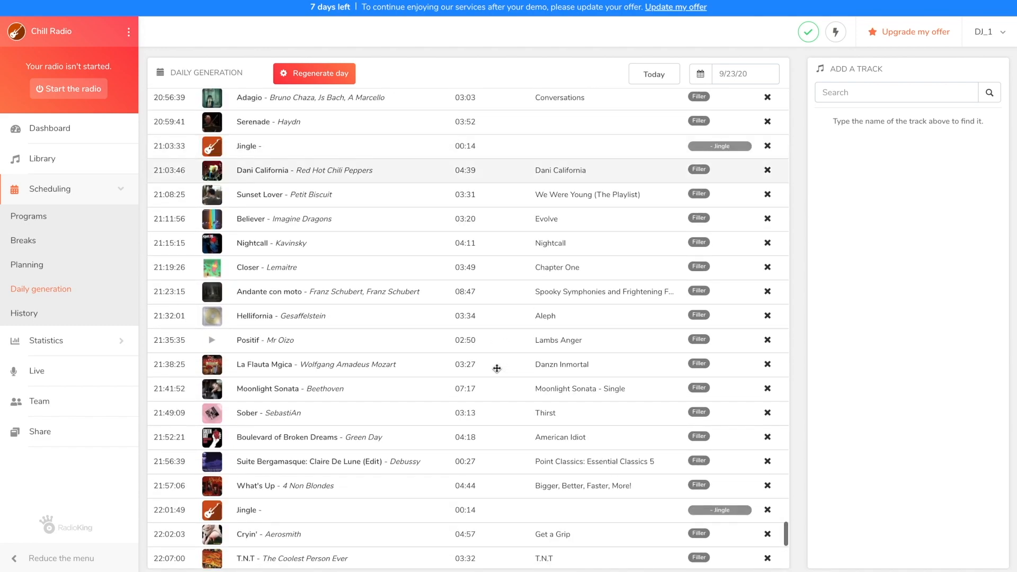
scroll(497, 369, down, 2)
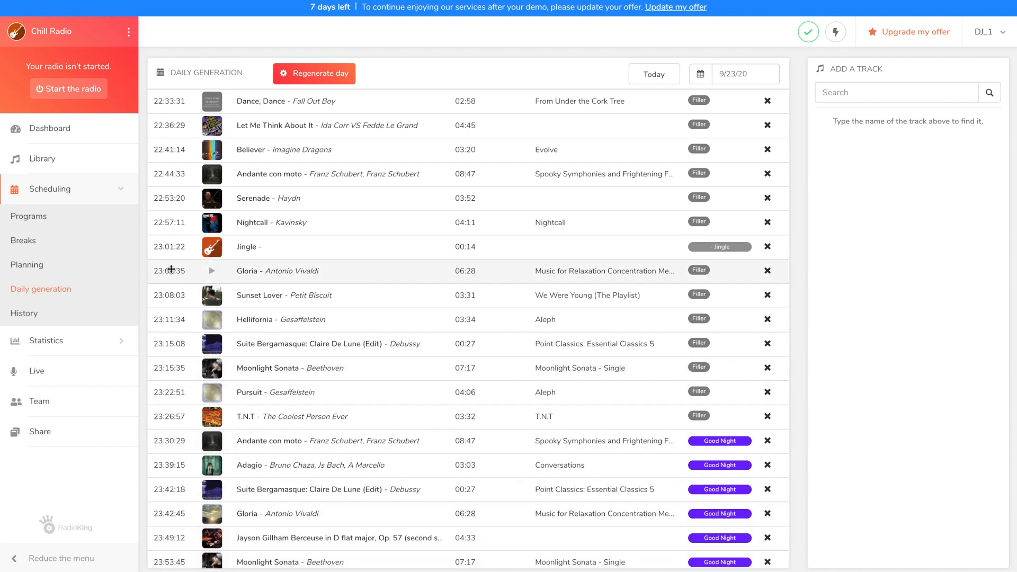
Start the Chill Radio broadcast.
click(50, 91)
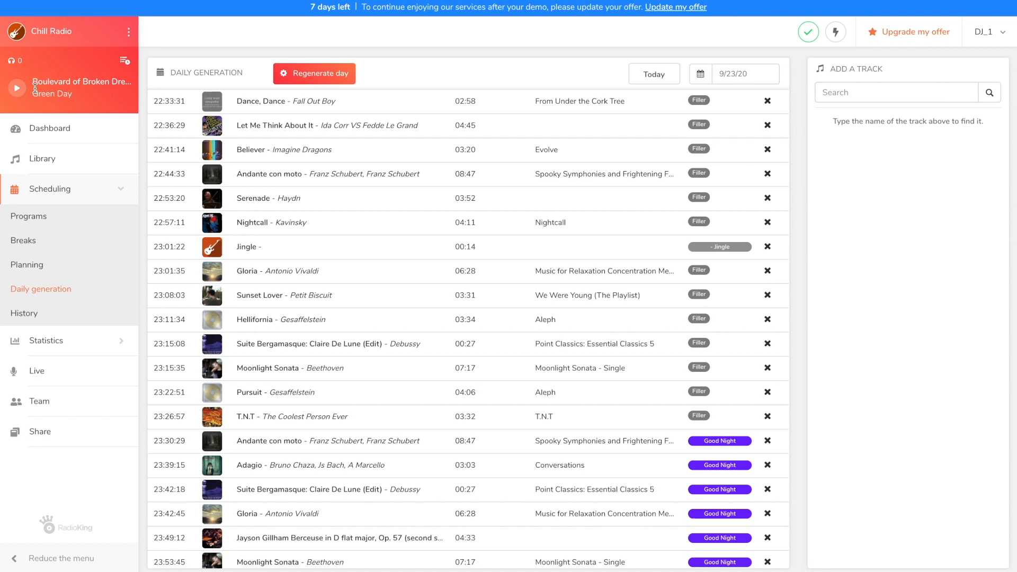
Generate a broadcasted tracks report from the station's history for 08/22/2020 to 09/22/2020.
click(19, 314)
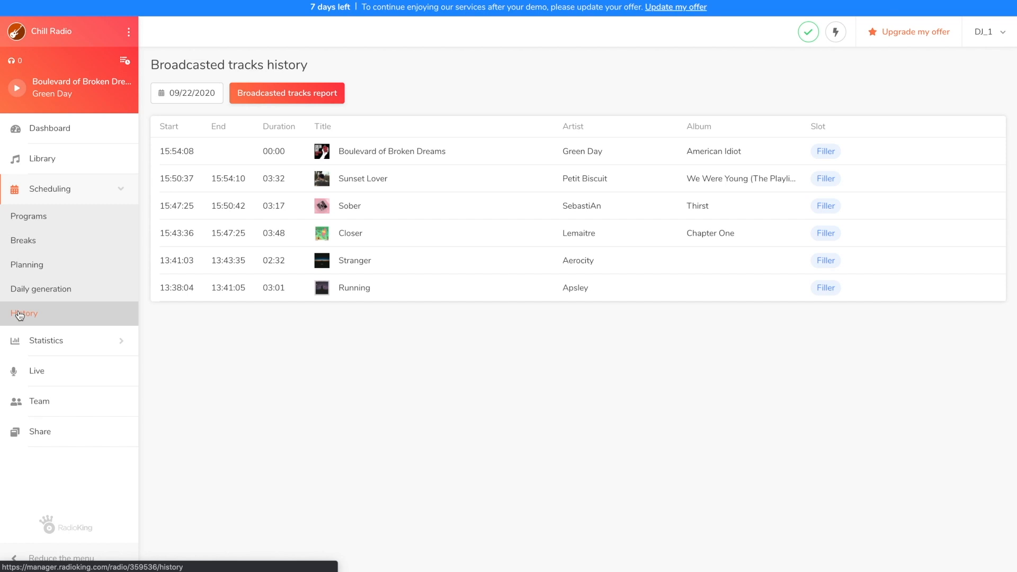
click(275, 94)
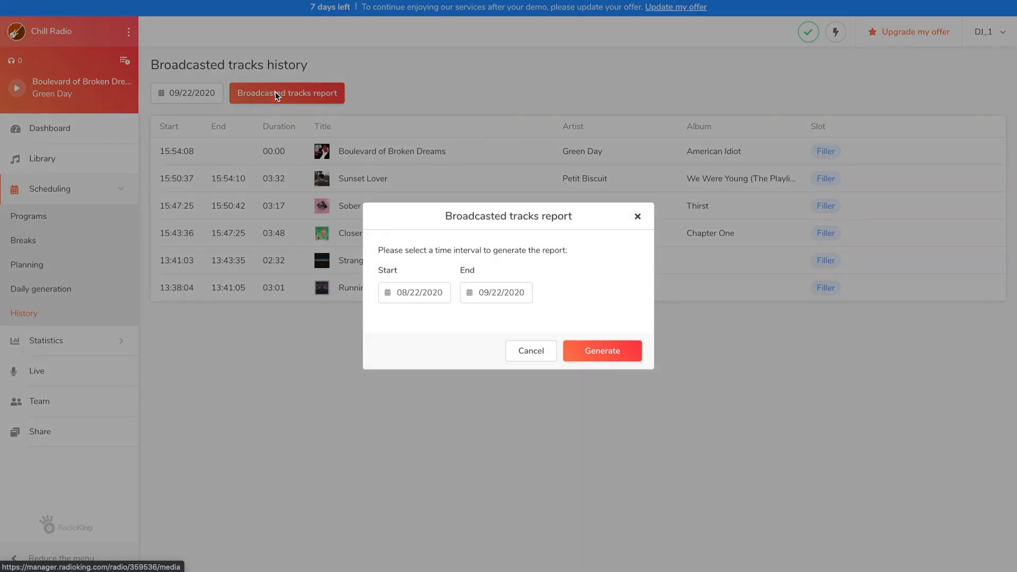
click(594, 358)
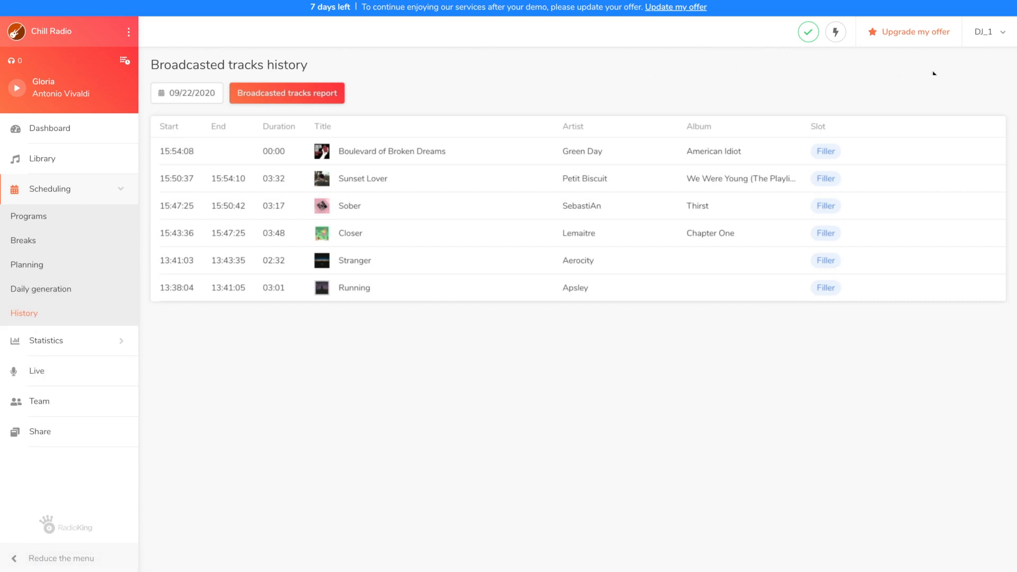
Open the Scheduling section of the Radio Manager knowledge base and look through its help topics.
click(984, 38)
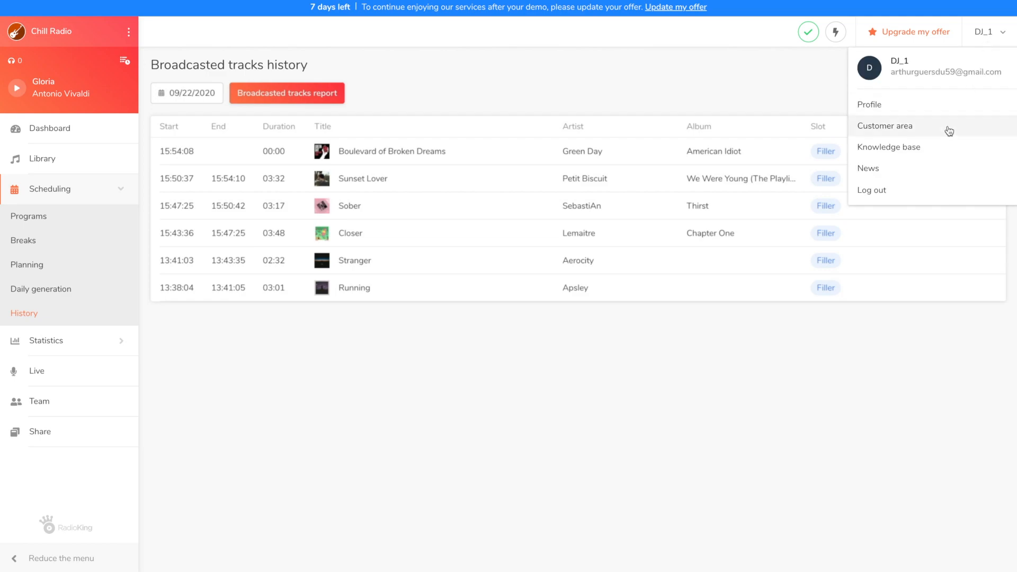
click(931, 145)
scroll(931, 146, down, 3)
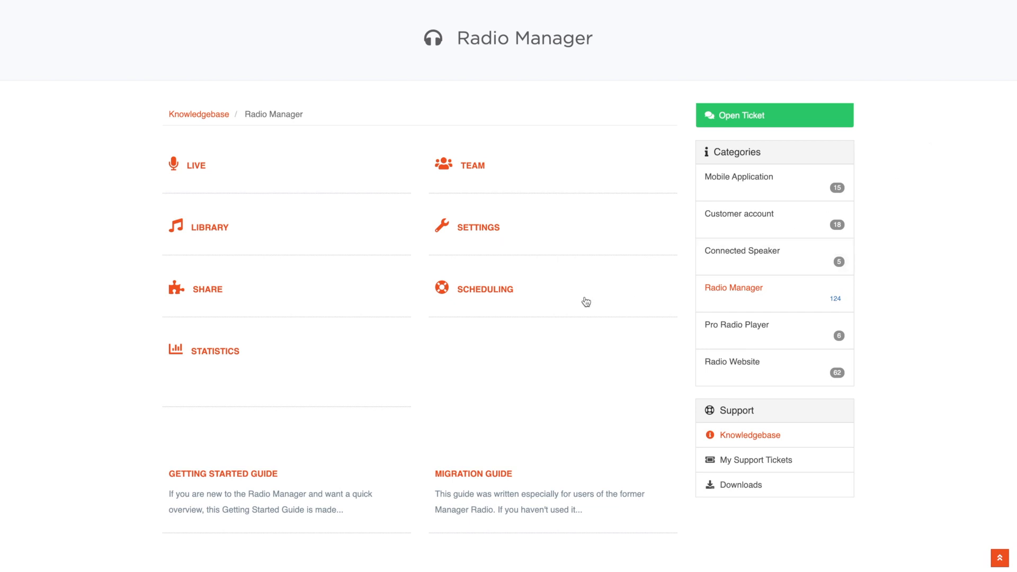
click(493, 290)
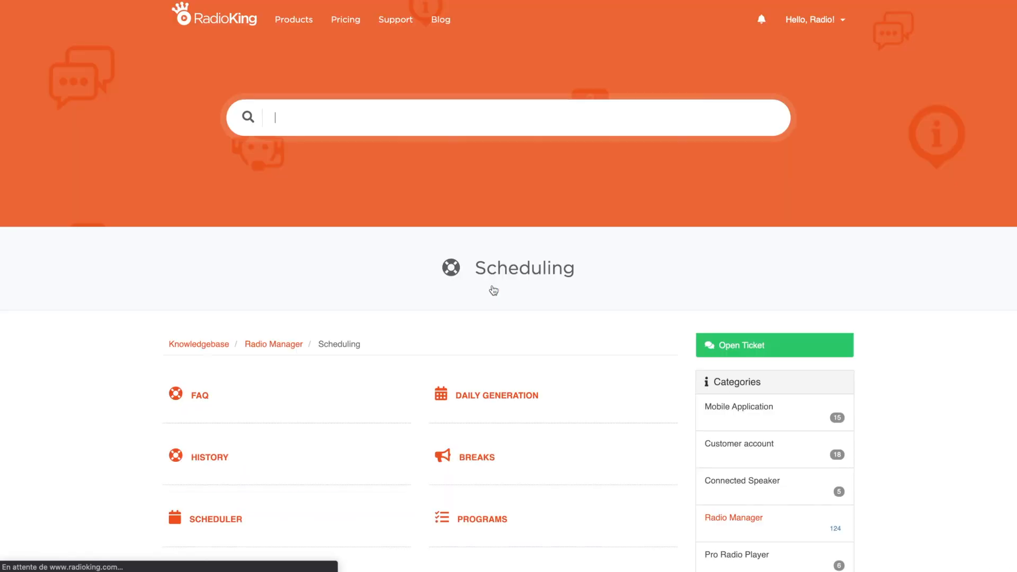
scroll(494, 290, down, 2)
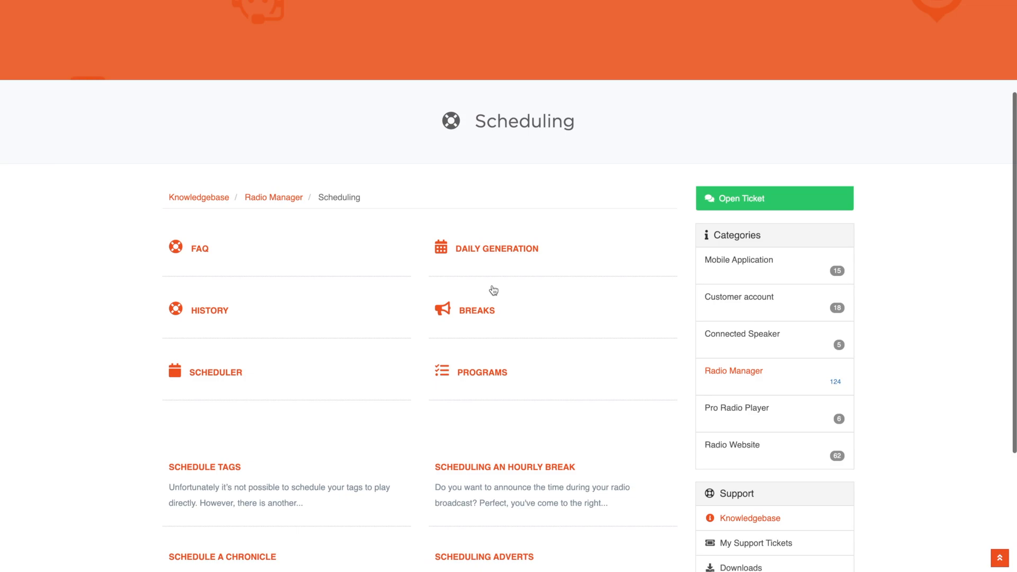